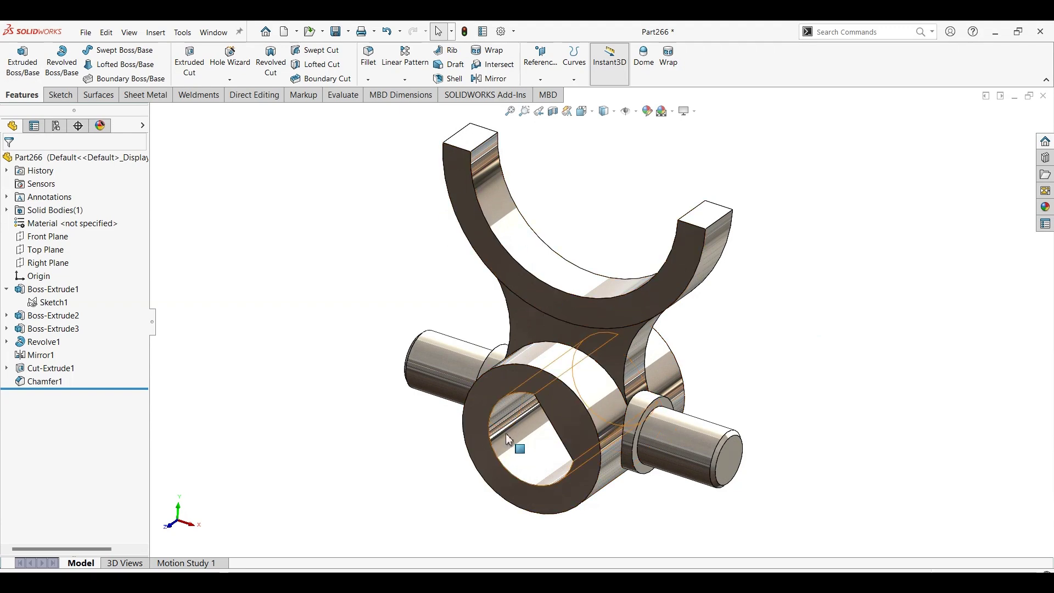
Examine the finished fork part from several angles and review its dimensioned drawing in Part266_dwg.PDF
middle_click_drag(800, 388, 711, 334)
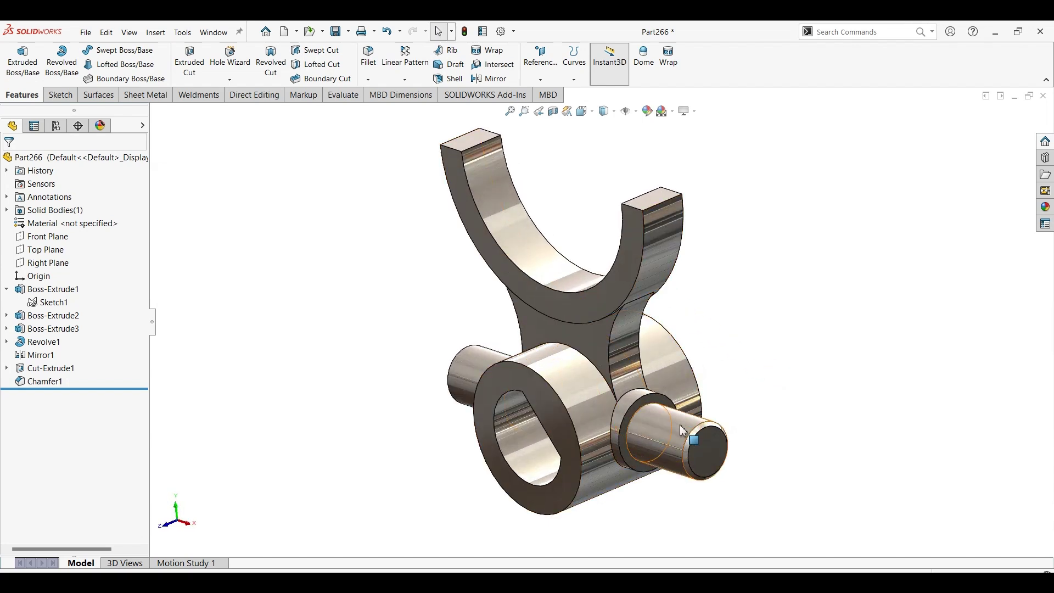
left_click(814, 295)
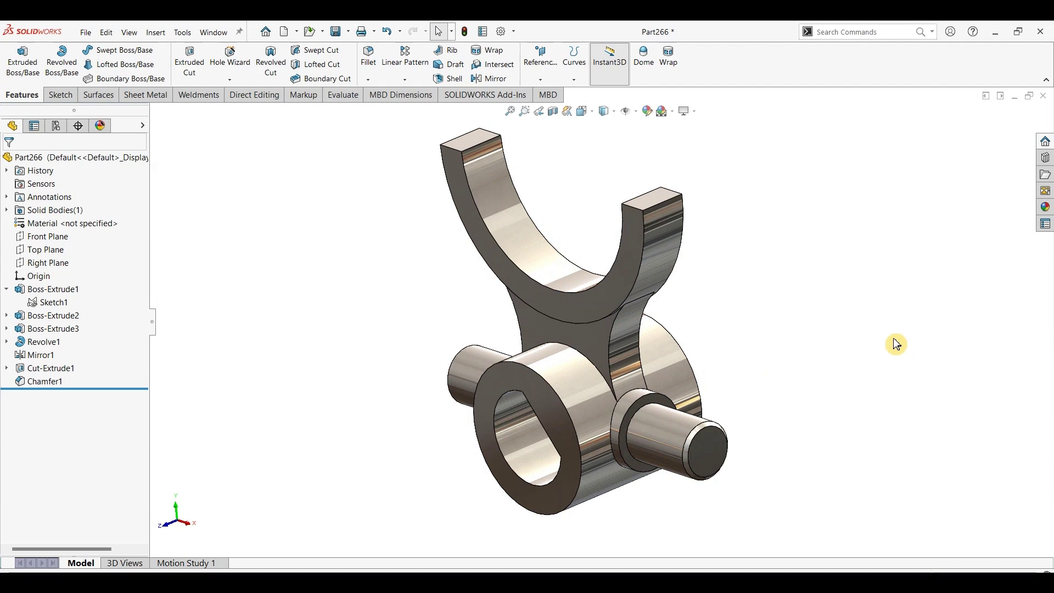
middle_click_drag(895, 344, 771, 398)
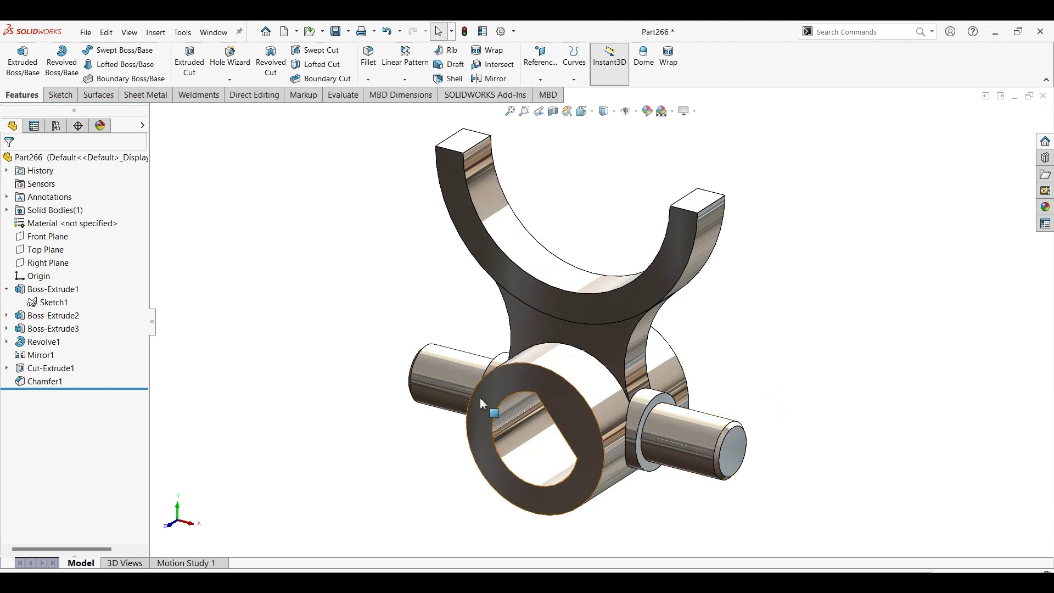
left_click(535, 470)
left_click(547, 547)
key("alt+Tab")
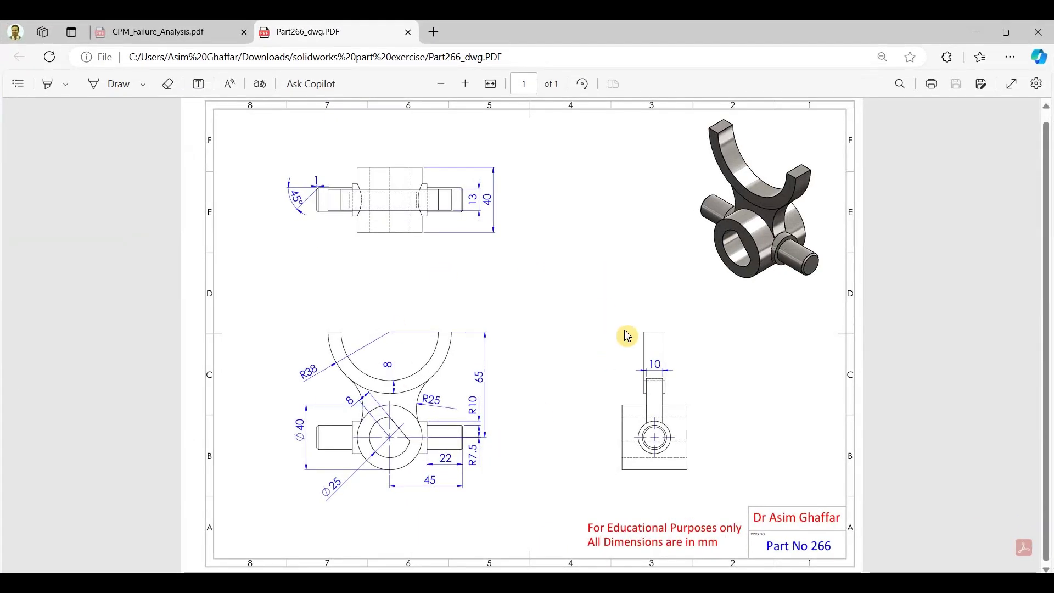
double_click(960, 33)
Create a new part and start a sketch on the Front Plane
left_click(673, 30)
left_click(86, 32)
left_click(104, 49)
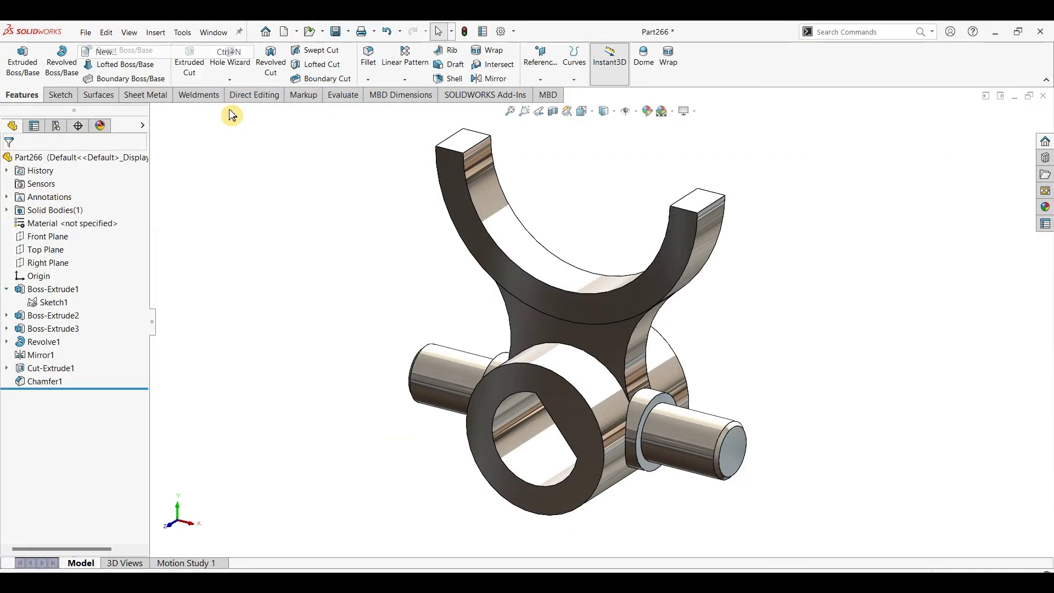
left_click(600, 414)
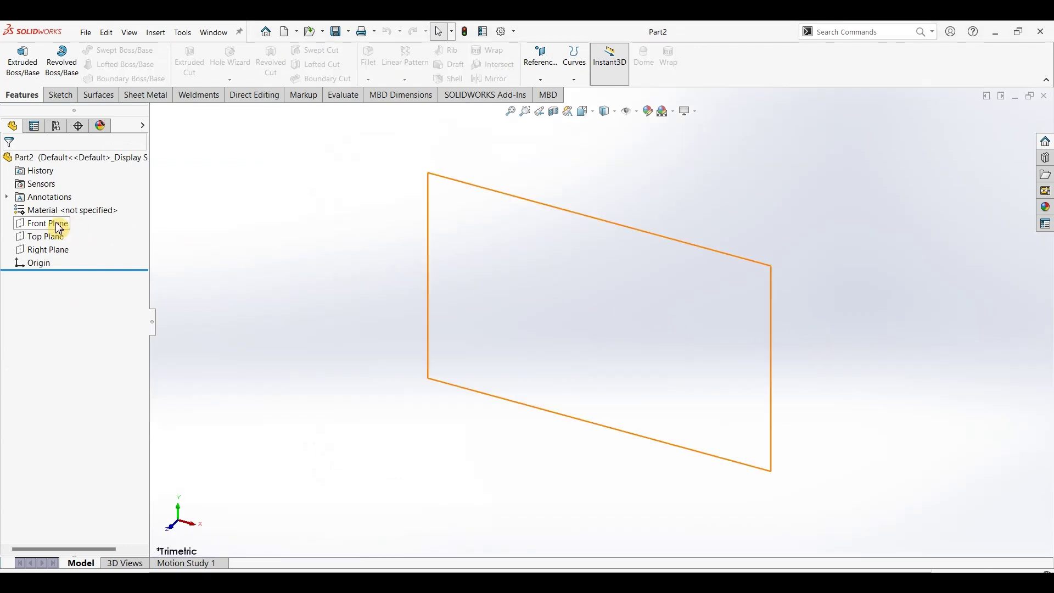
left_click(59, 226)
left_click(60, 95)
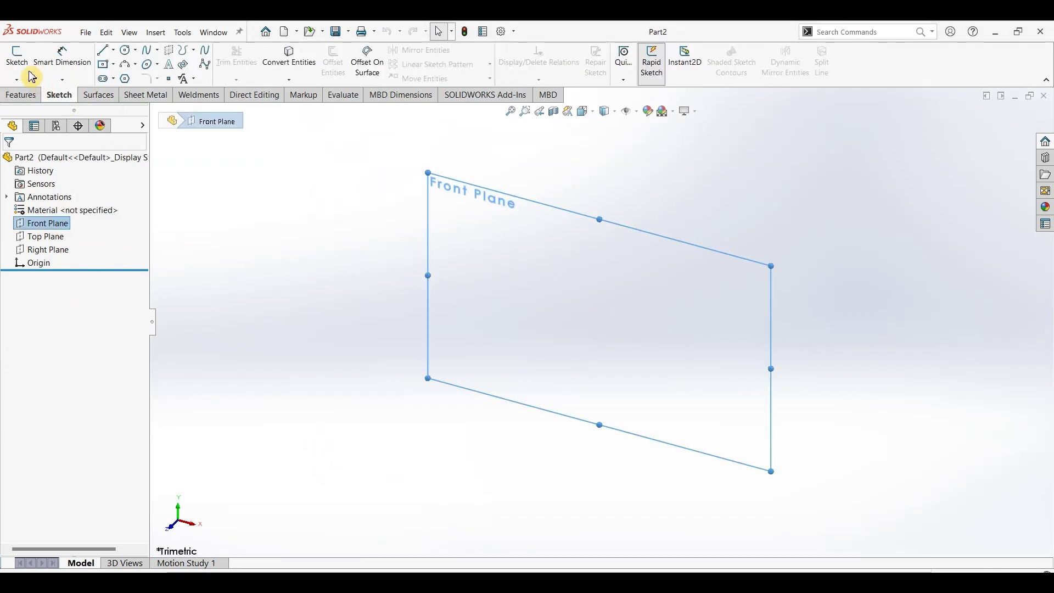
left_click(18, 60)
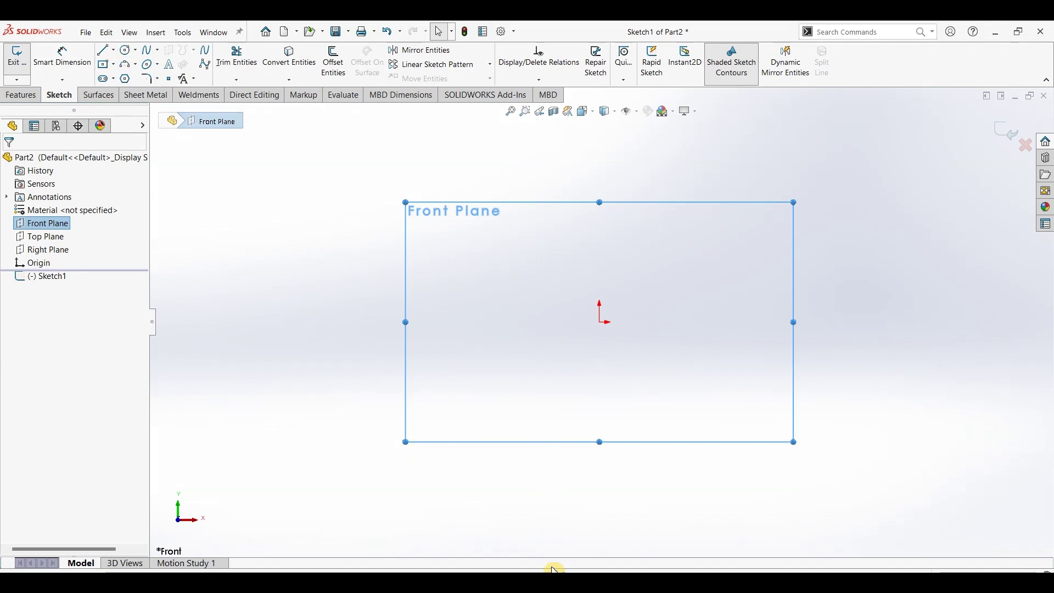
Check the PDF drawing and sketch a circle about 96 mm in diameter centred on the origin
key("alt+Tab")
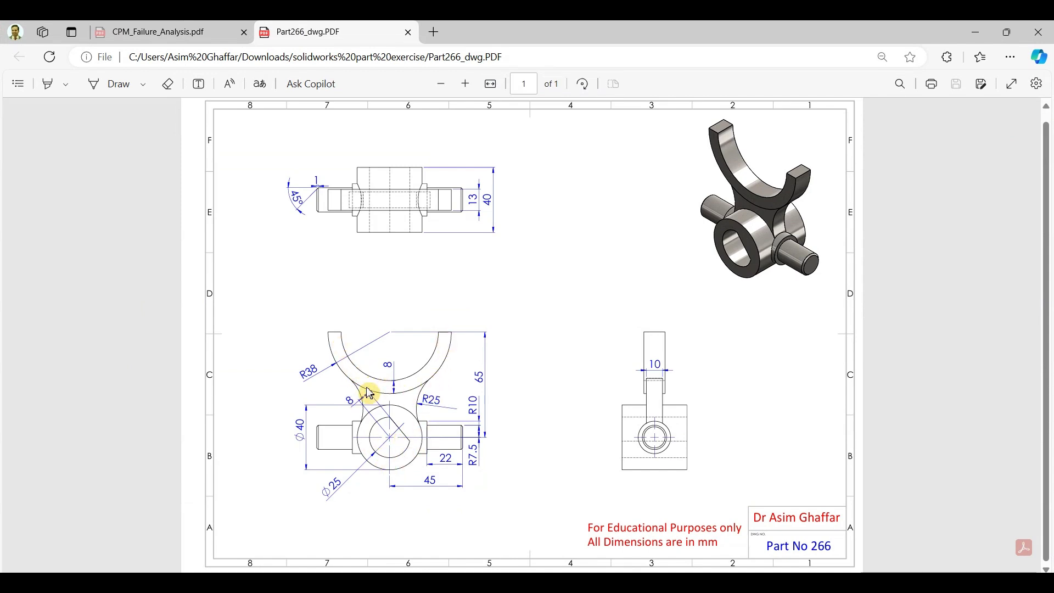
left_click(976, 32)
left_click(125, 53)
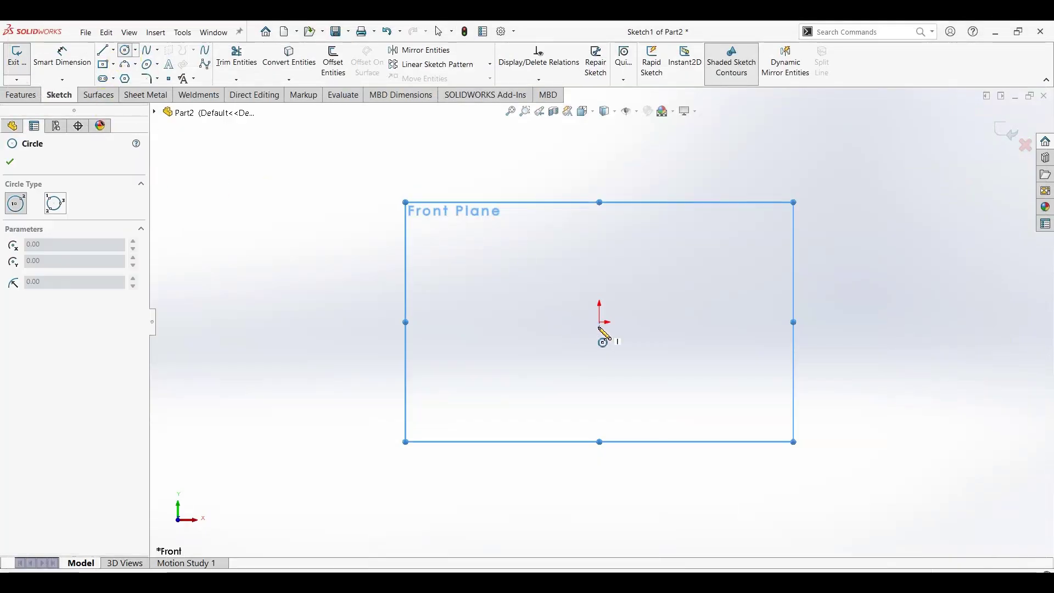
left_click(600, 322)
left_click(663, 239)
Dimension the circle and set its diameter to 40 mm
left_click(62, 54)
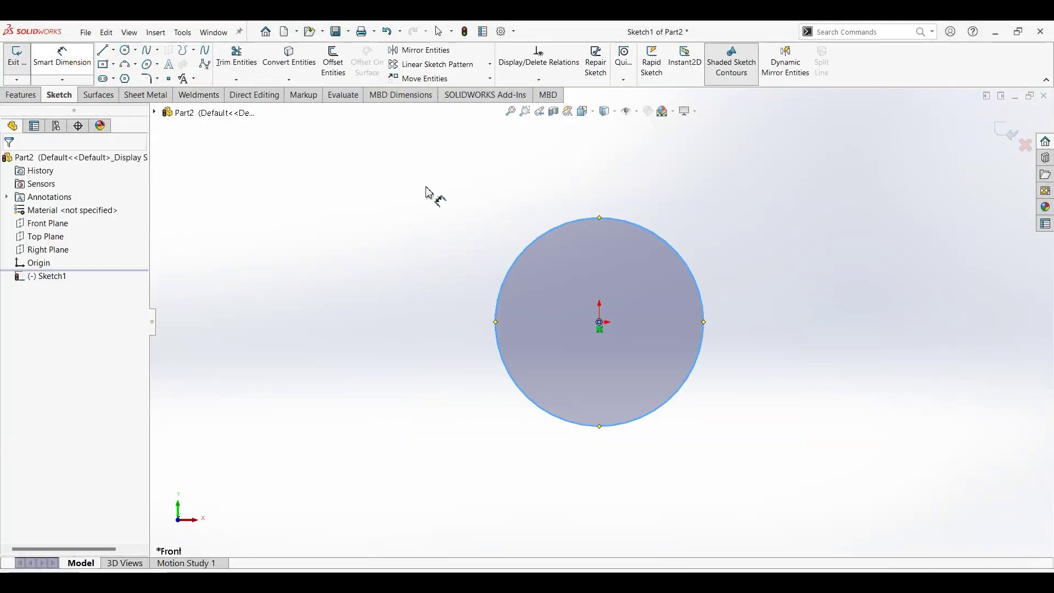
left_click(540, 247)
left_click(511, 229)
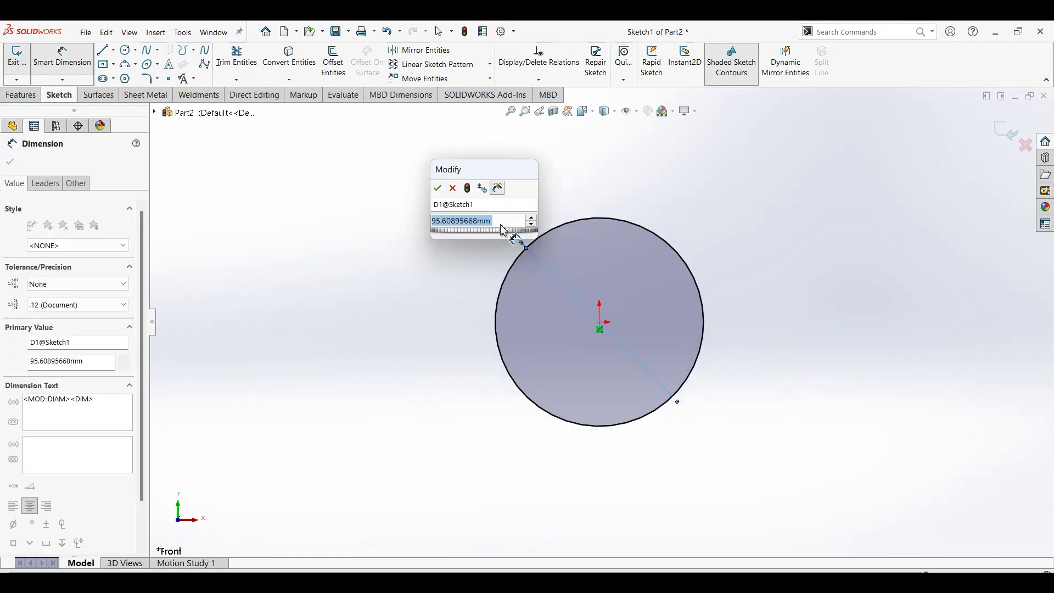
type("40")
key("Return")
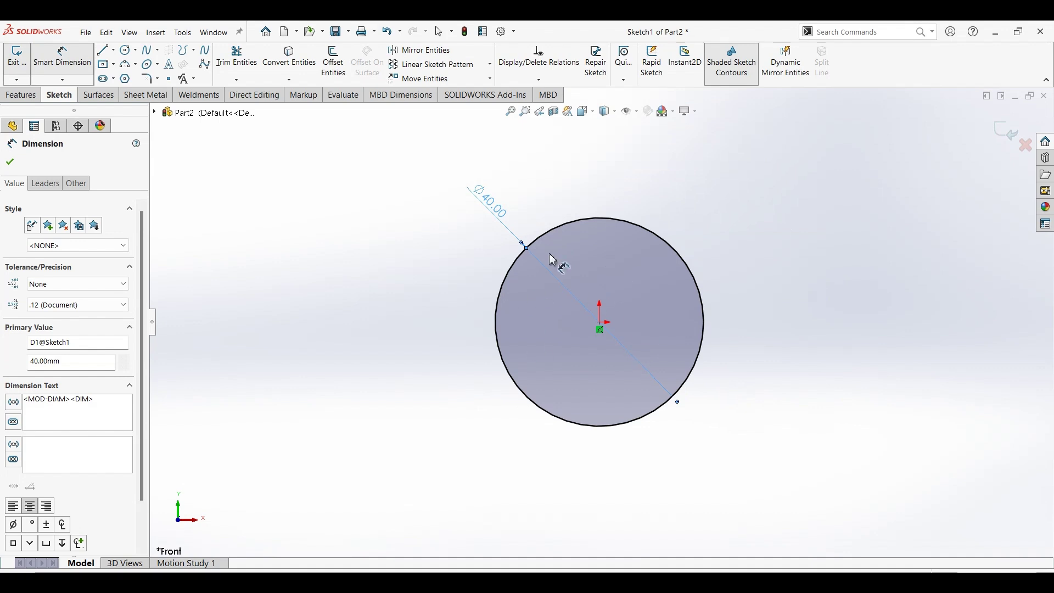
Sketch a downward-bulging three-point semicircular arc above the circle, with a radius of about 22 mm
scroll(609, 293, "up", 3)
scroll(661, 206, "down", 2)
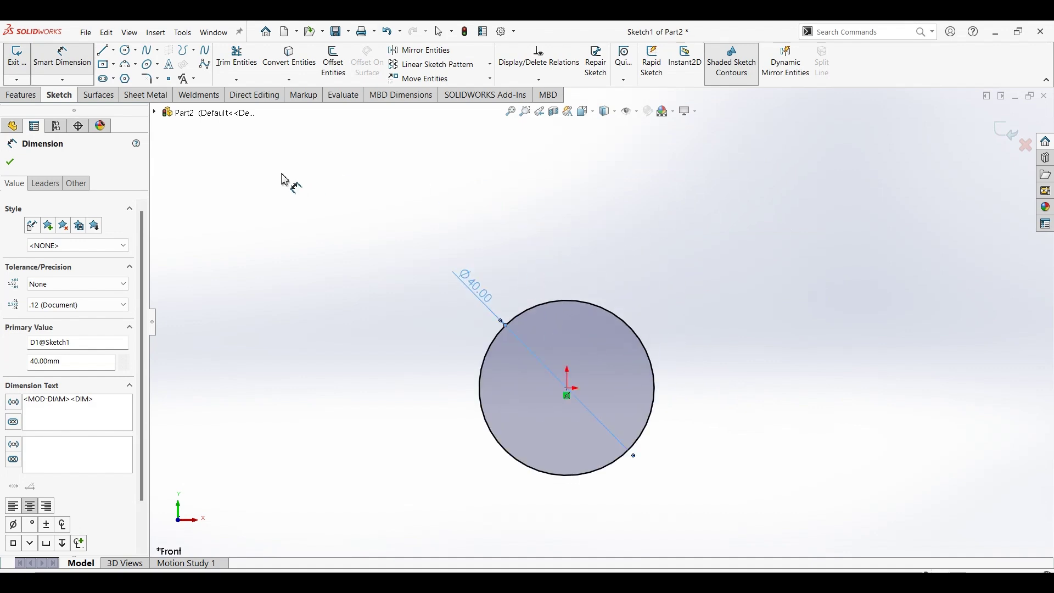
left_click(126, 65)
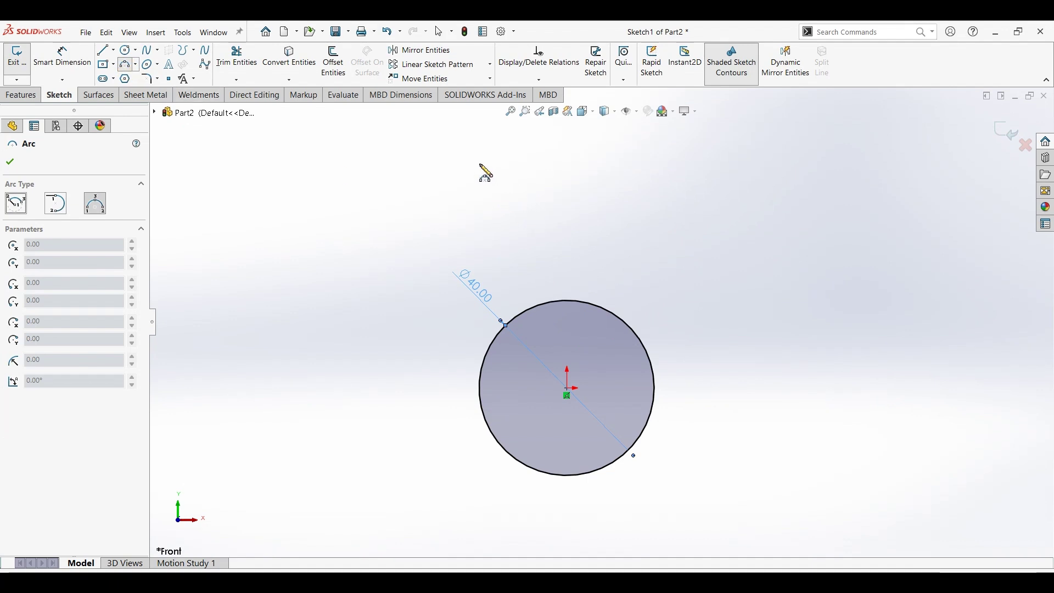
left_click_drag(481, 166, 674, 160)
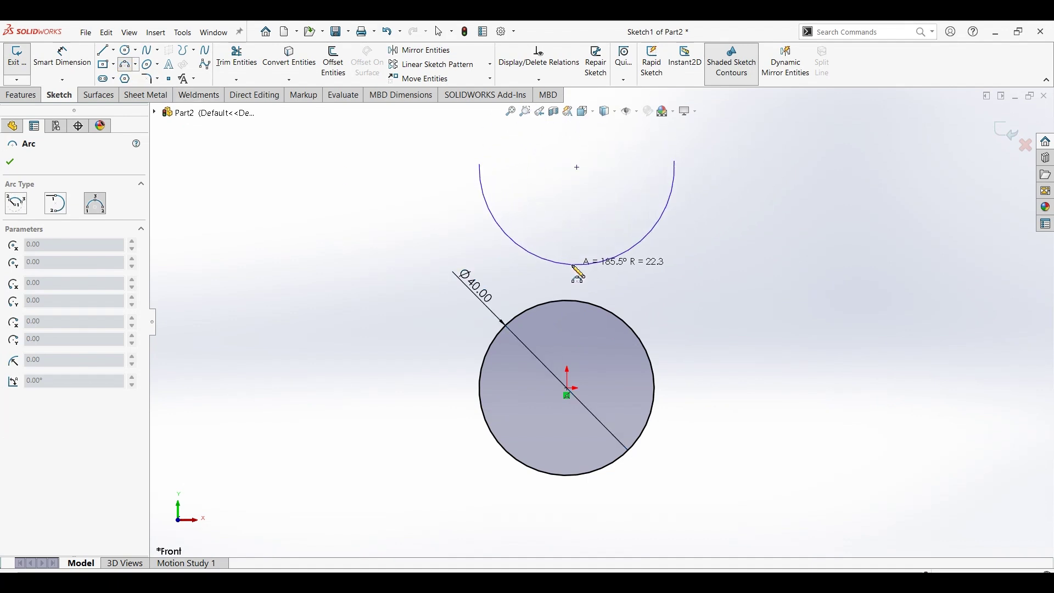
left_click(576, 265)
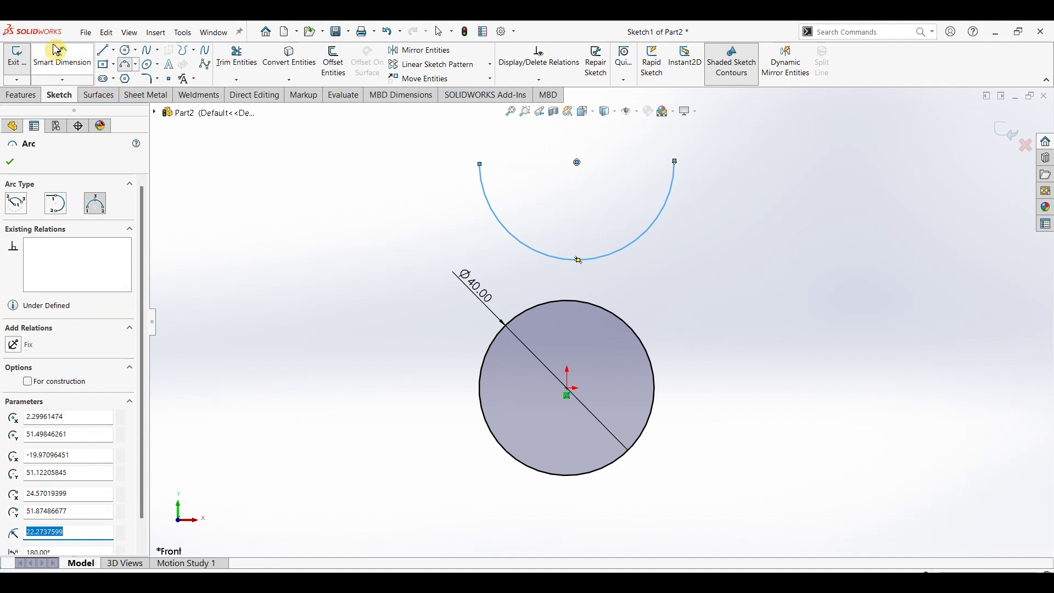
Dimension the arc above the circle and set its radius to 38 mm
left_click(62, 55)
left_click(506, 228)
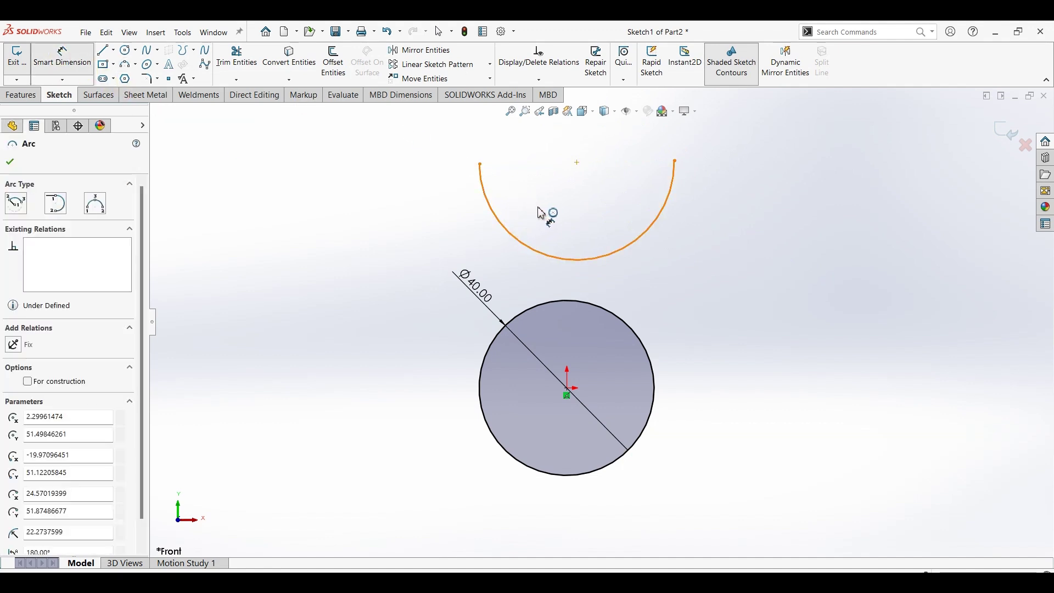
left_click(566, 215)
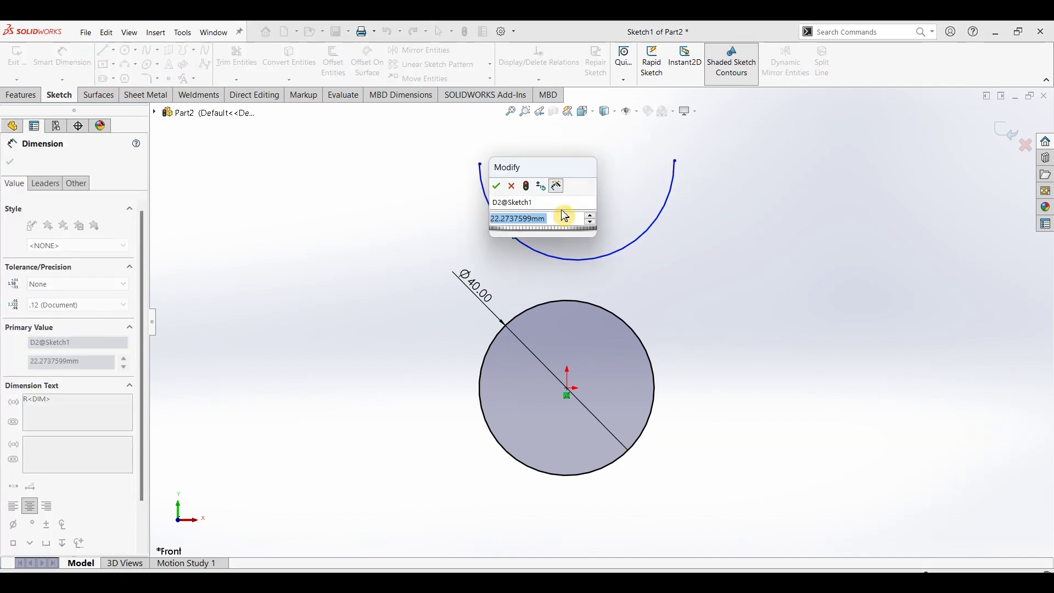
type("38")
key("Return")
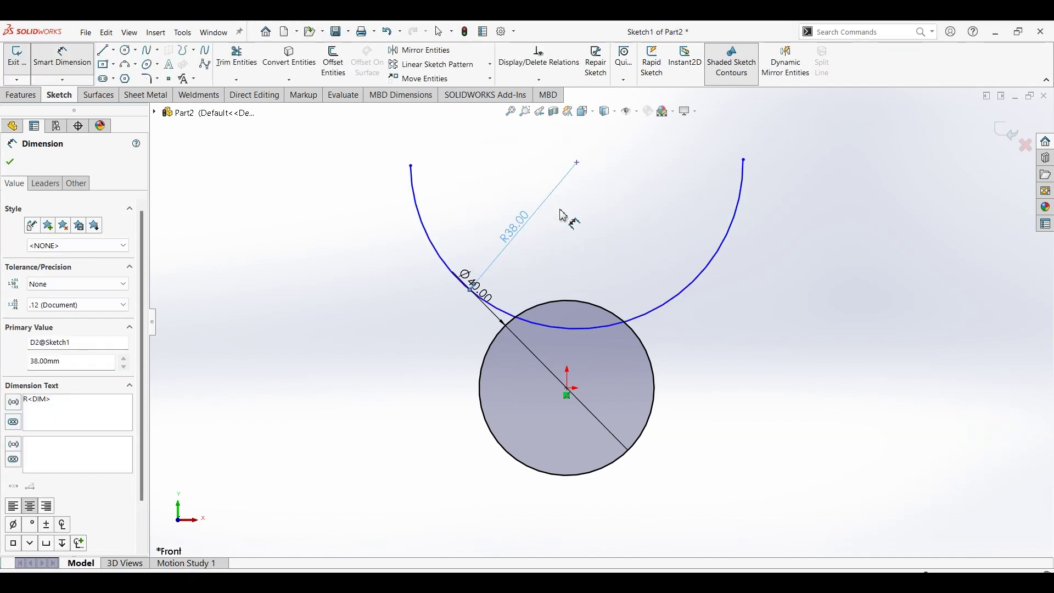
key("Escape")
Add a vertical relation between the arc's centre point and the circle's centre
left_click(577, 162)
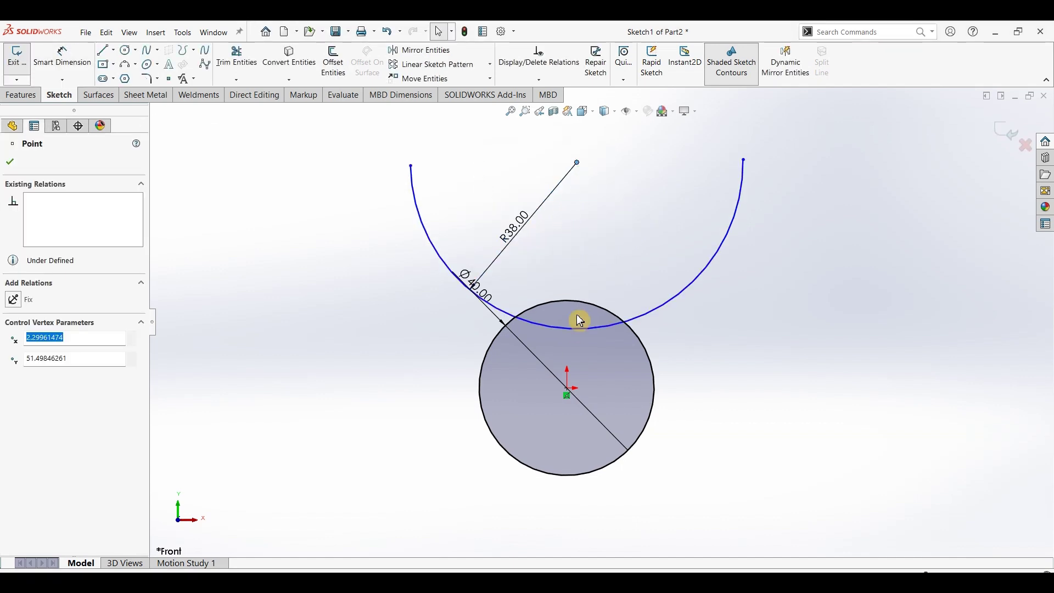
left_click(568, 391, "ctrl")
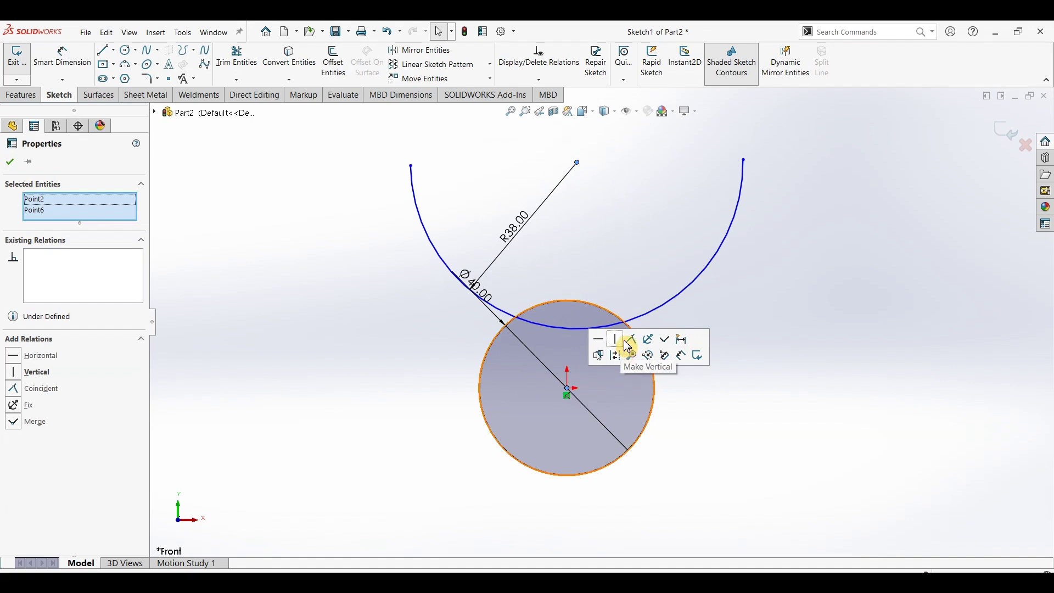
left_click(626, 351)
Dimension the vertical distance between the arc's centre and the circle's centre as 65 mm
left_click(62, 57)
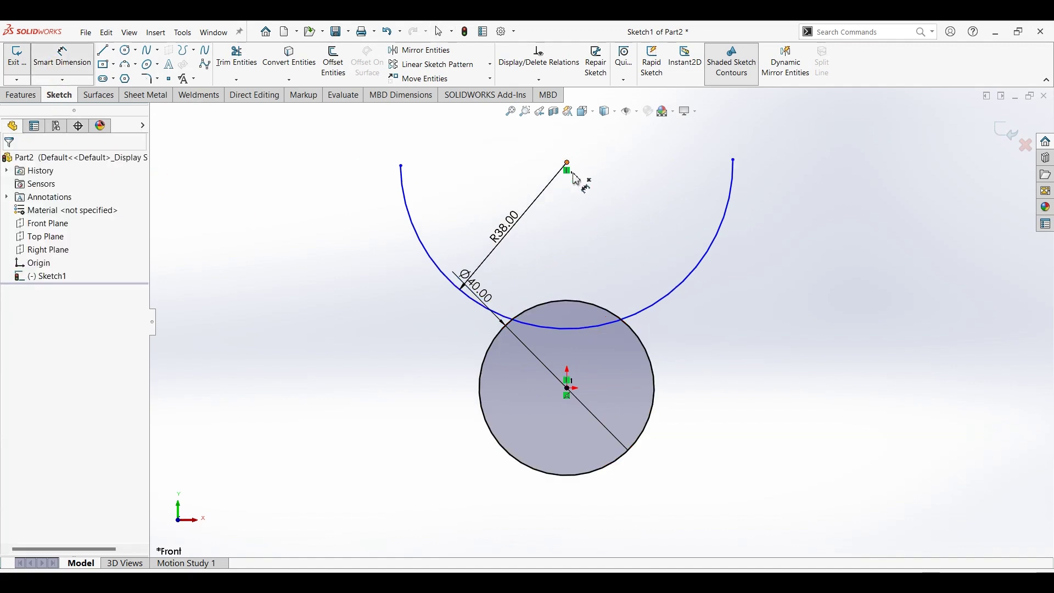
left_click(568, 164)
left_click(567, 388)
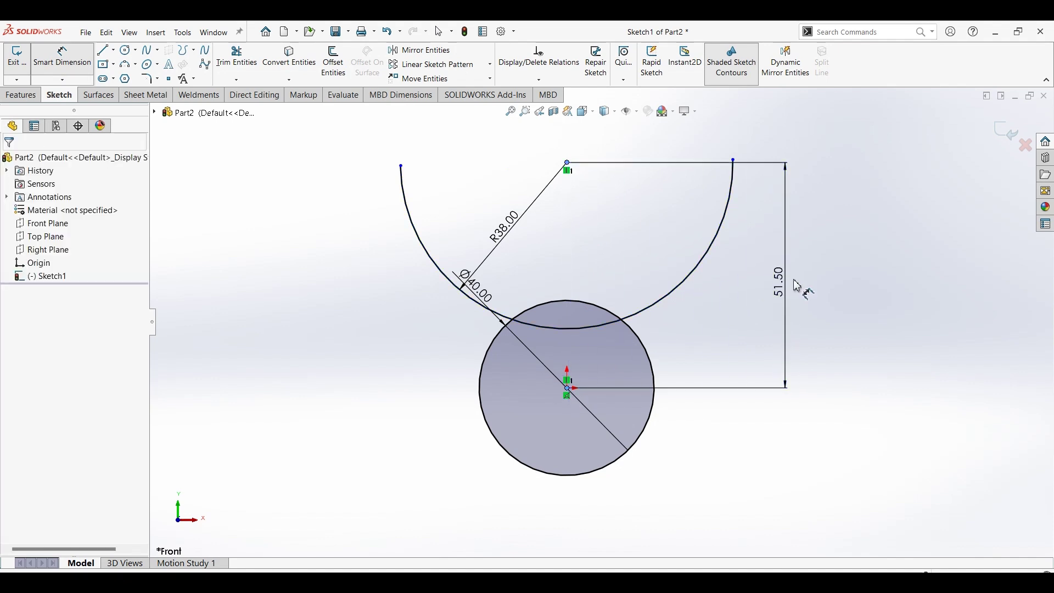
left_click(797, 286)
type("65")
key("Return")
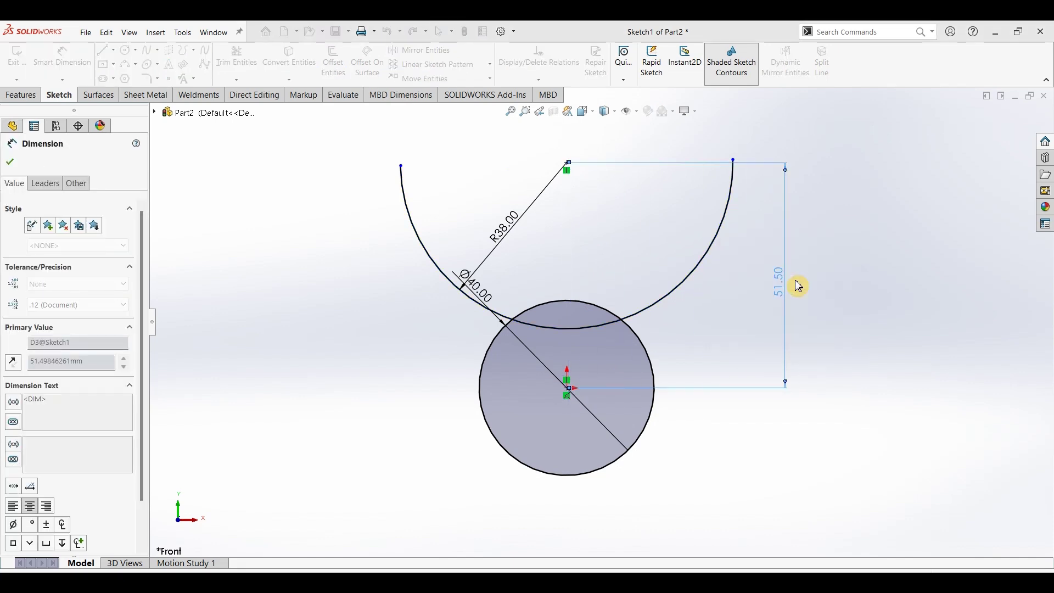
key("f")
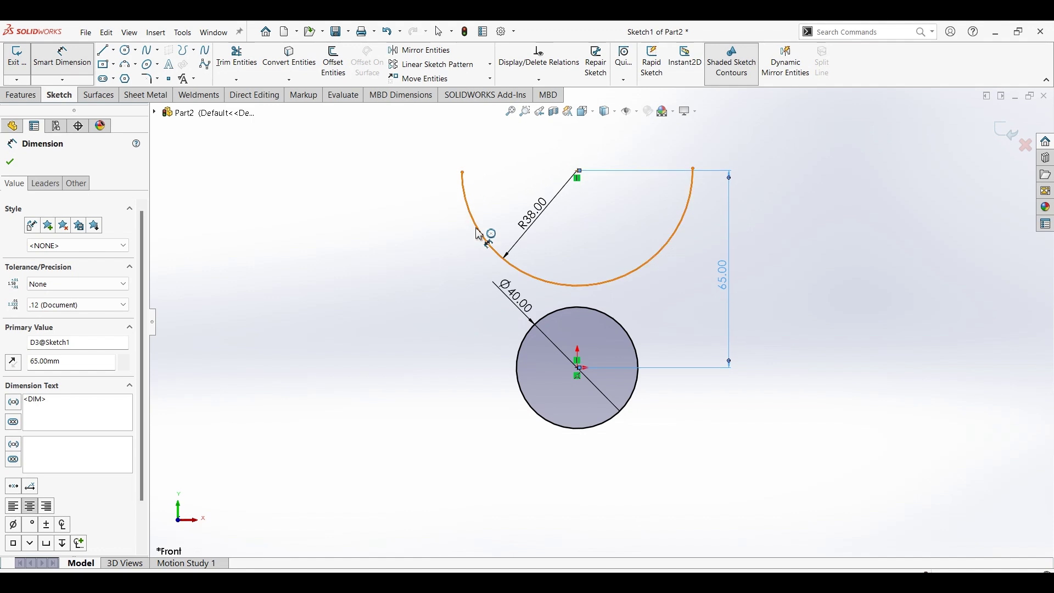
key("Escape")
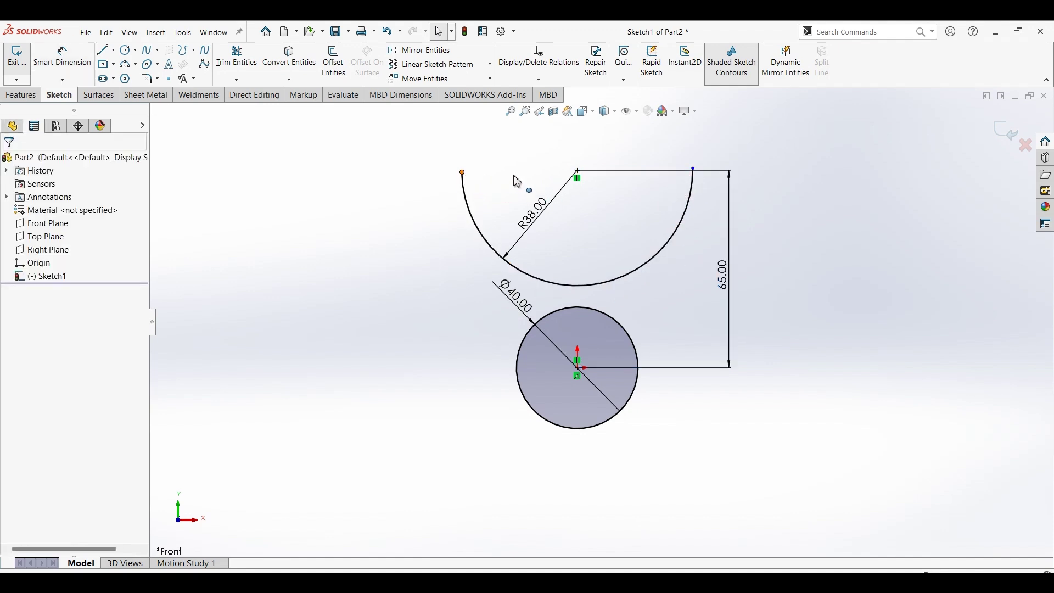
Add a horizontal relation between the arc's two endpoints and its centre point
left_click(462, 172)
left_click(577, 171, "ctrl")
left_click(694, 170, "ctrl")
left_click(721, 125)
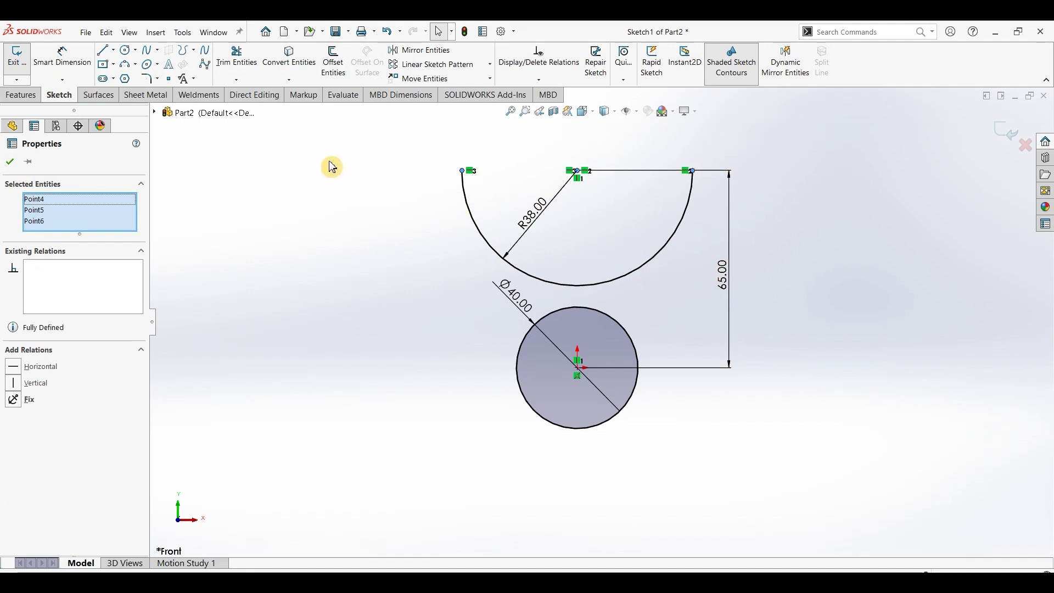
Offset the R38 arc inward by 8 mm, using the reversed direction and capping the ends with lines
left_click(333, 62)
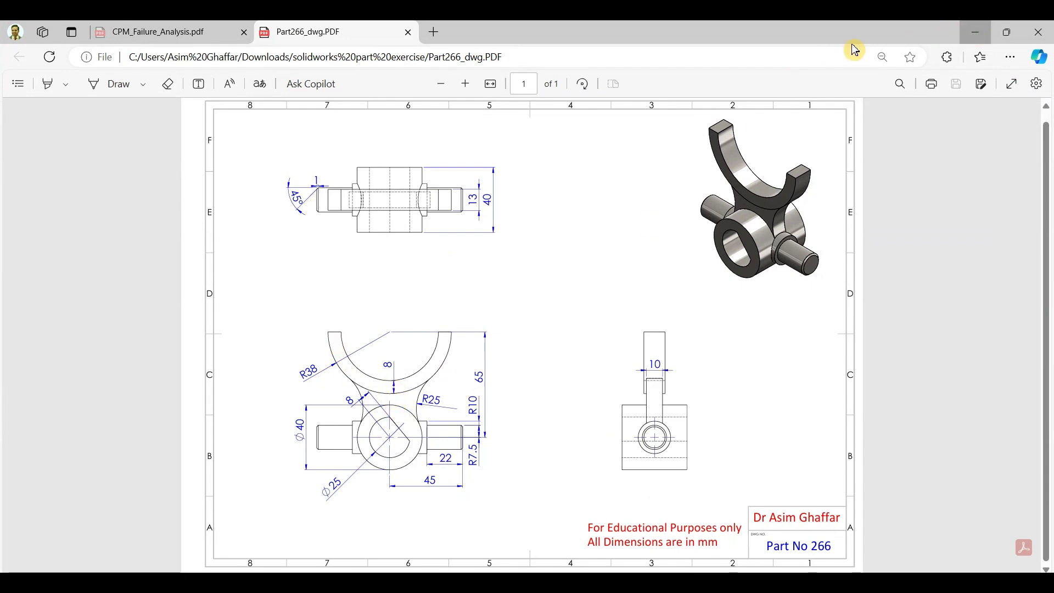
left_click(976, 33)
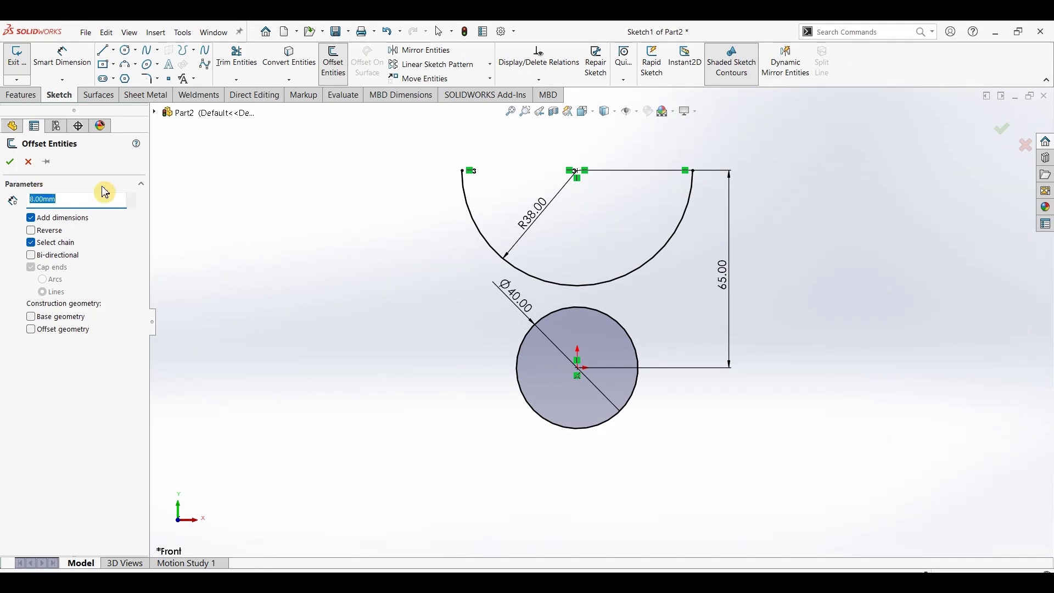
left_click(480, 234)
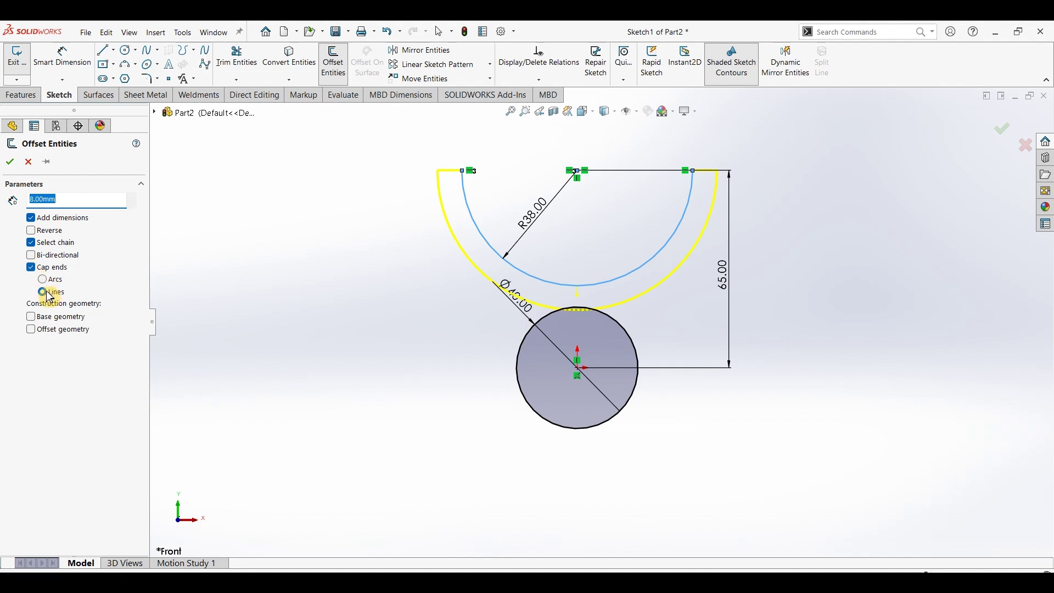
left_click(33, 233)
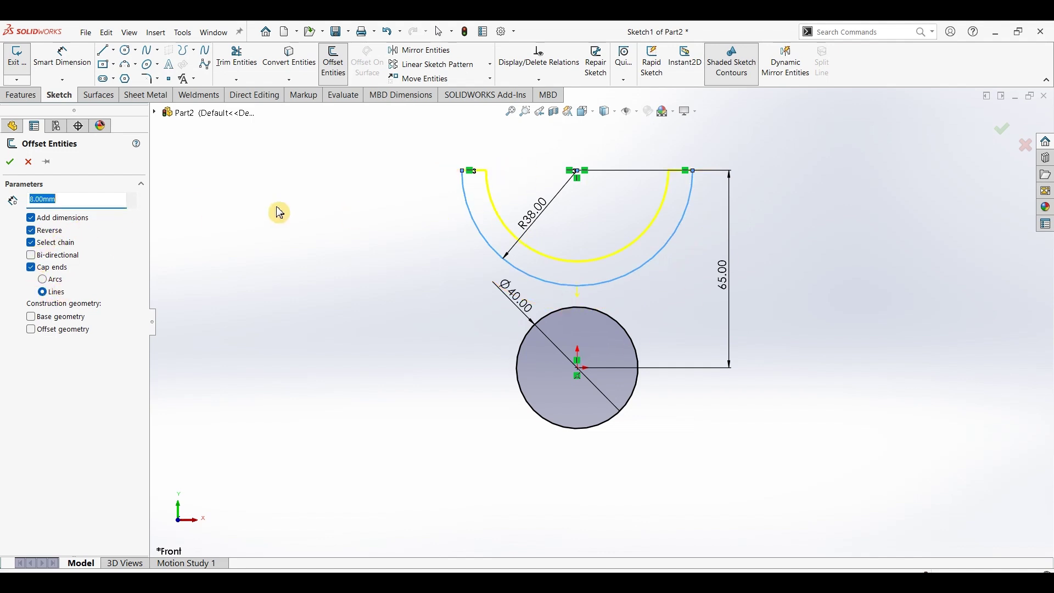
left_click(10, 162)
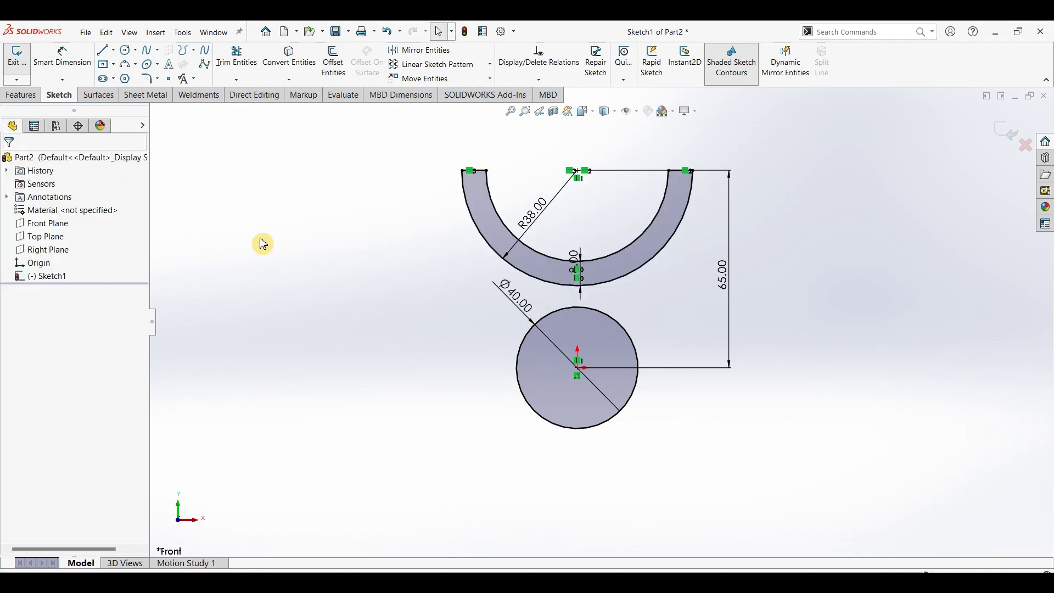
Sketch a three-point arc of about 48.5 mm radius joining the R38 arc to the 40 mm circle on their right side
left_click(130, 73)
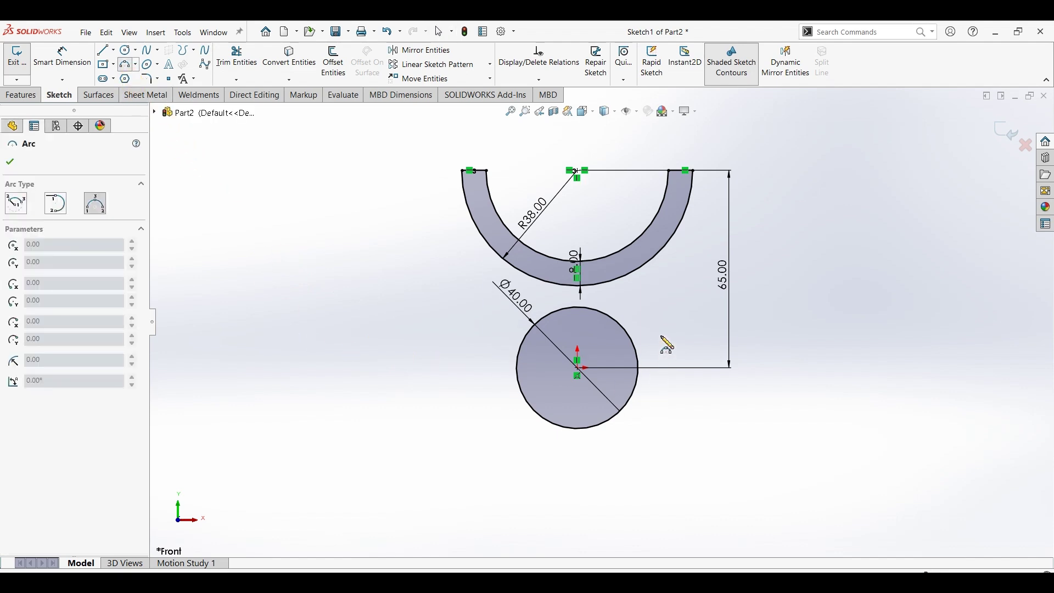
left_click(664, 251)
left_click(637, 354)
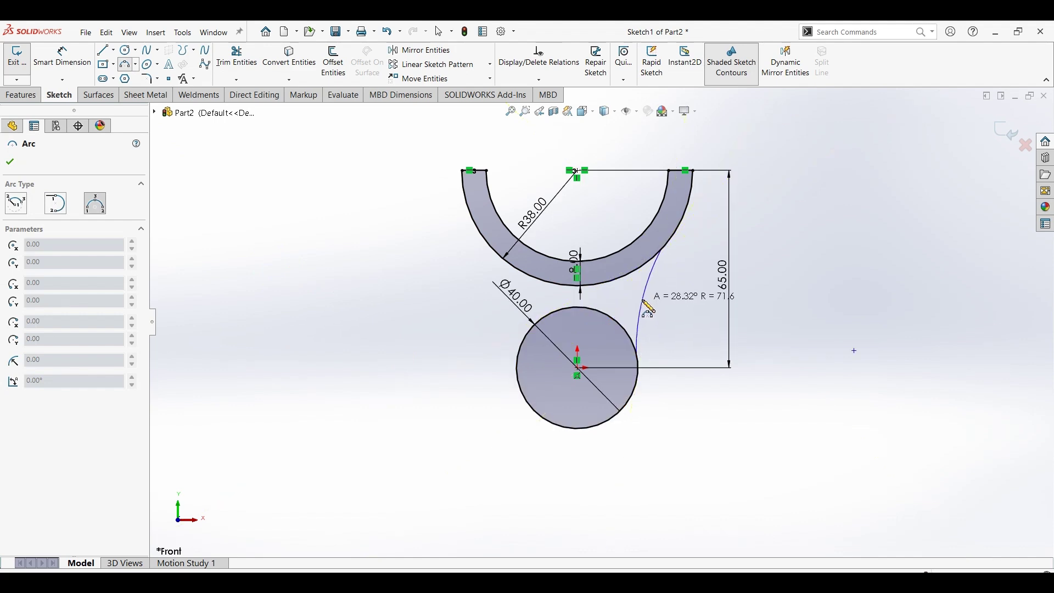
left_click(639, 300)
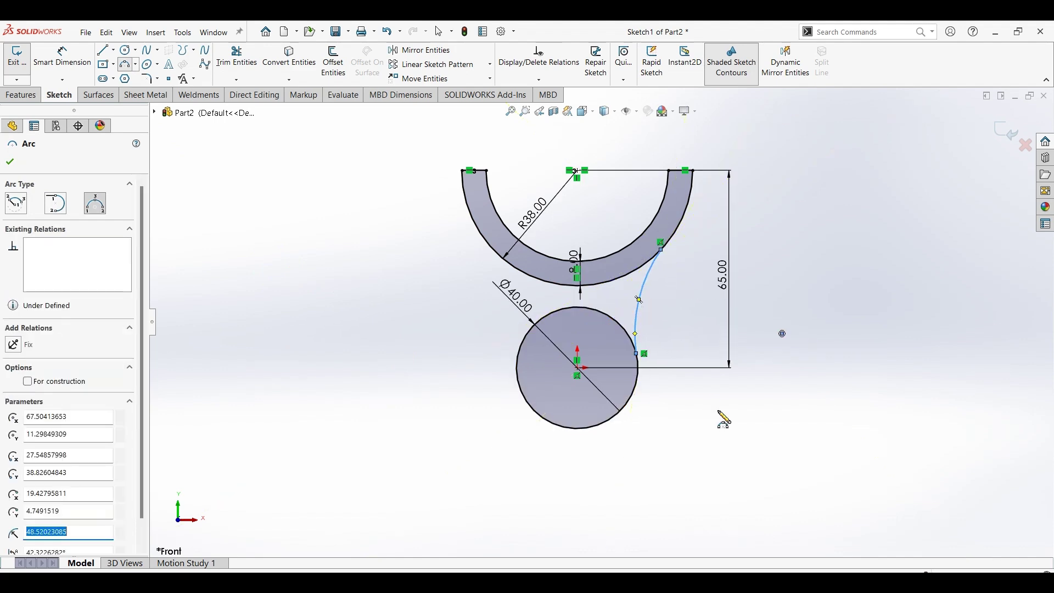
key("Escape")
Make the connecting arc tangent to both the R38 arc and the 40 mm circle
left_click(674, 243)
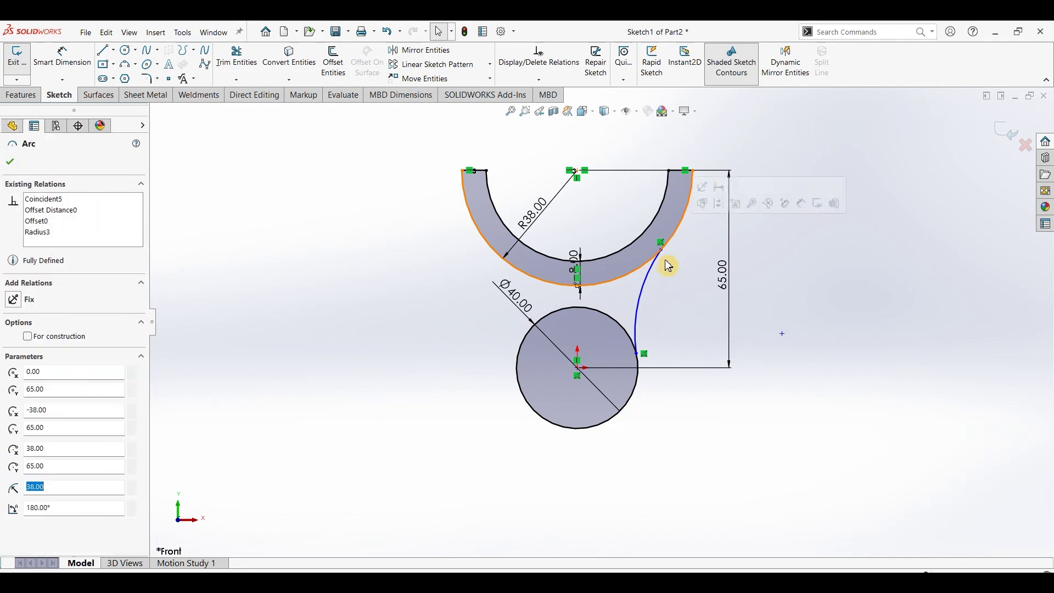
left_click(649, 289, "ctrl")
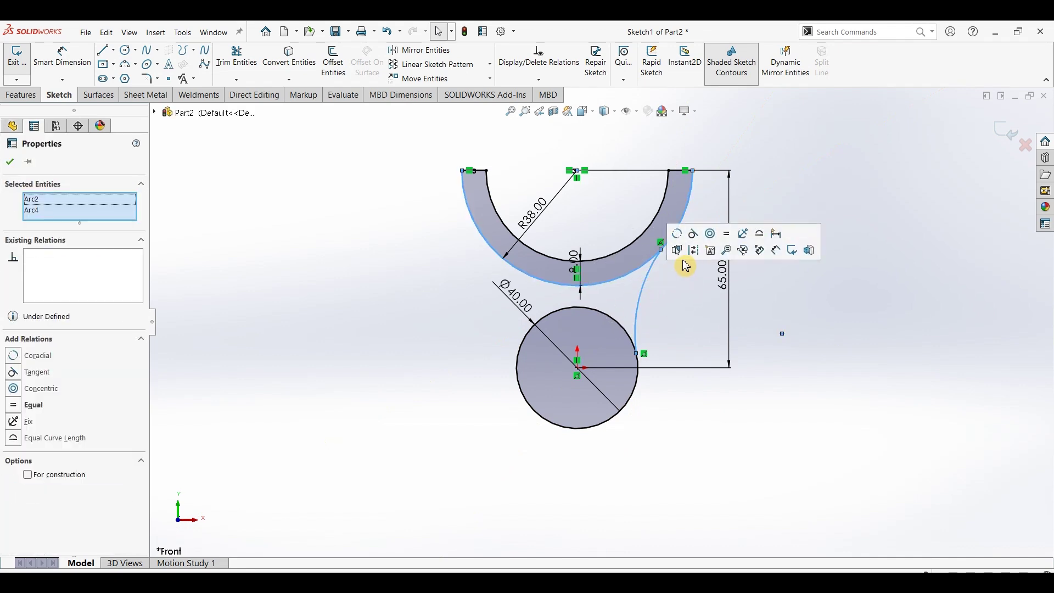
left_click(694, 233)
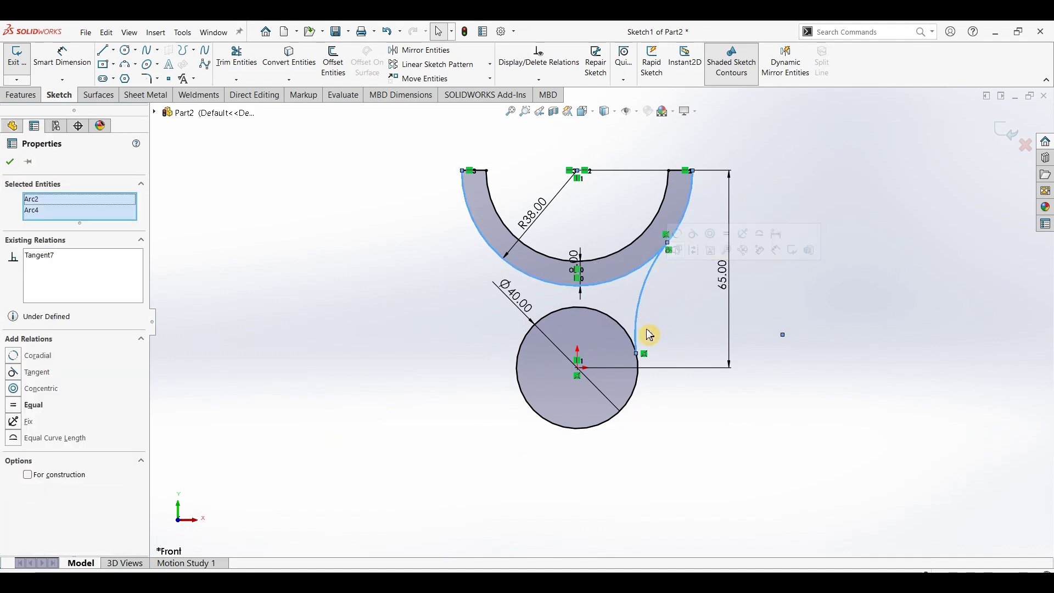
left_click(653, 371)
left_click(637, 394)
left_click(649, 291, "ctrl")
left_click(695, 273)
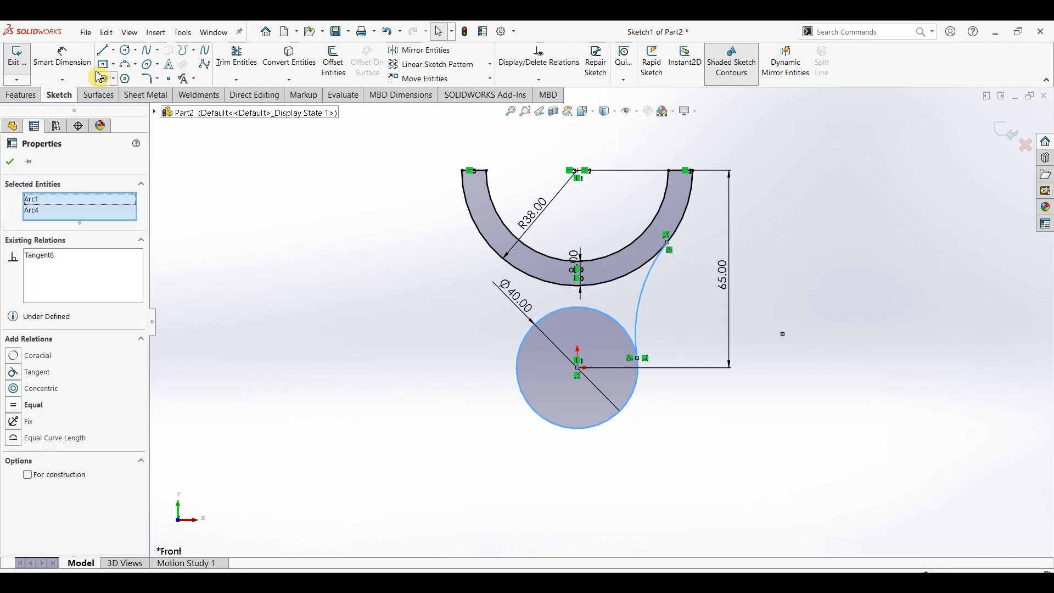
Dimension the connecting arc's radius as 25 mm
left_click(62, 57)
left_click(647, 299)
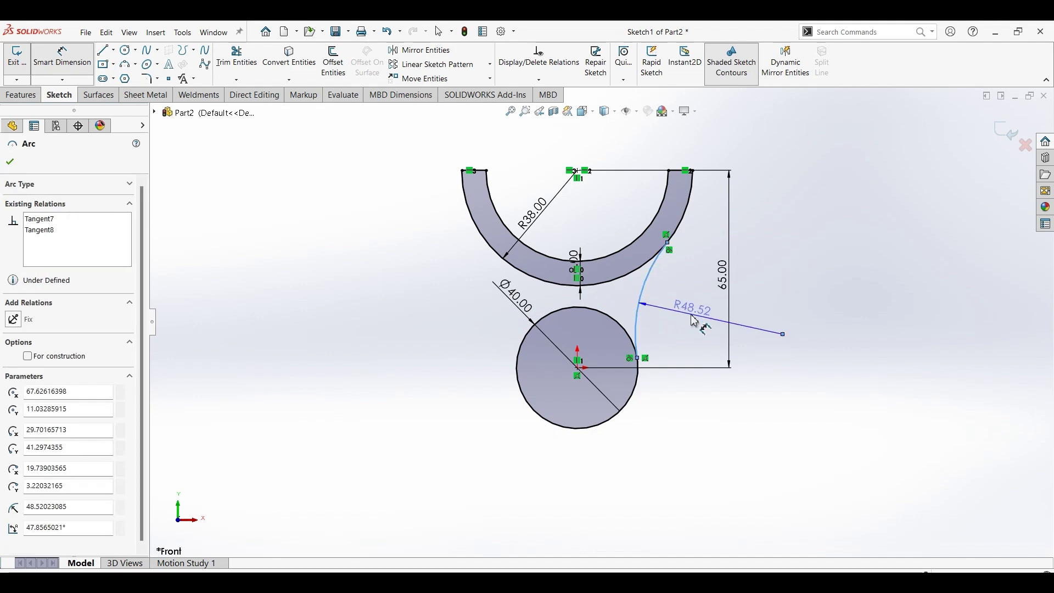
left_click(700, 313)
type("25")
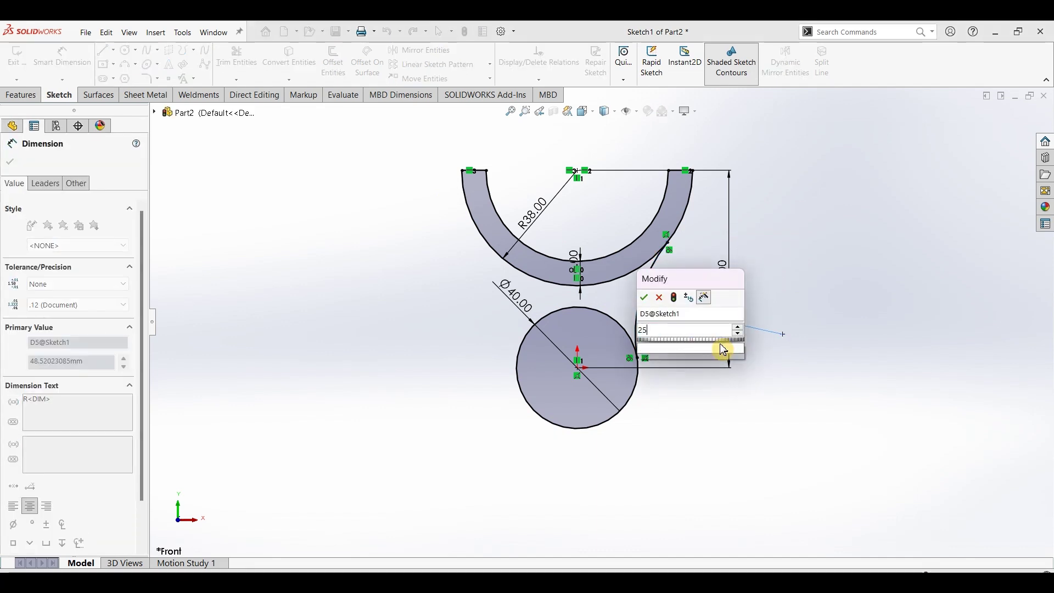
key("Return")
Draw a vertical centerline from the origin to the centre point of the R38 arc
left_click(113, 50)
left_click(132, 77)
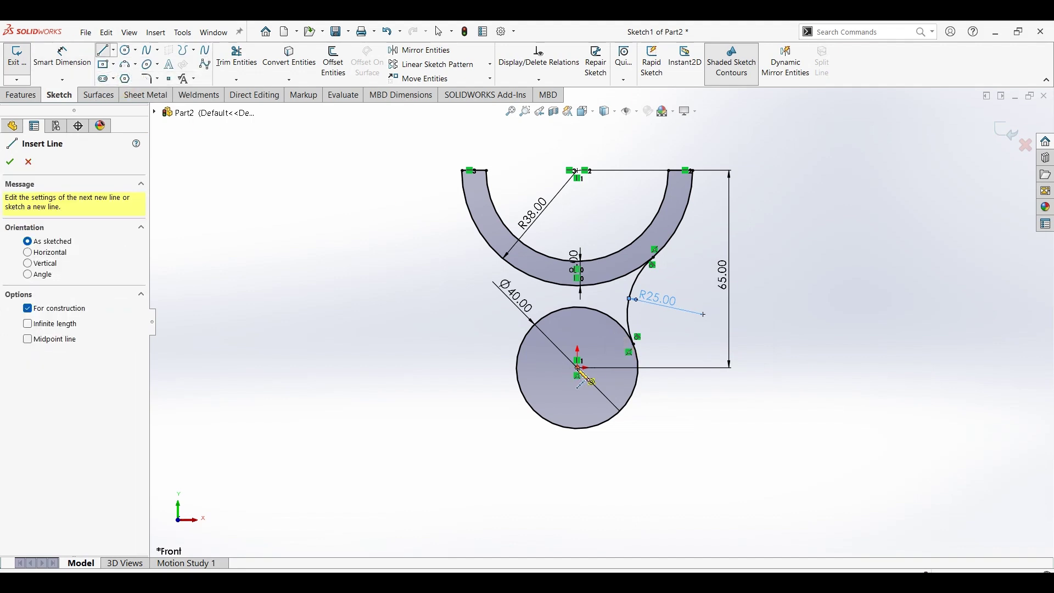
left_click(578, 367)
left_click(577, 171)
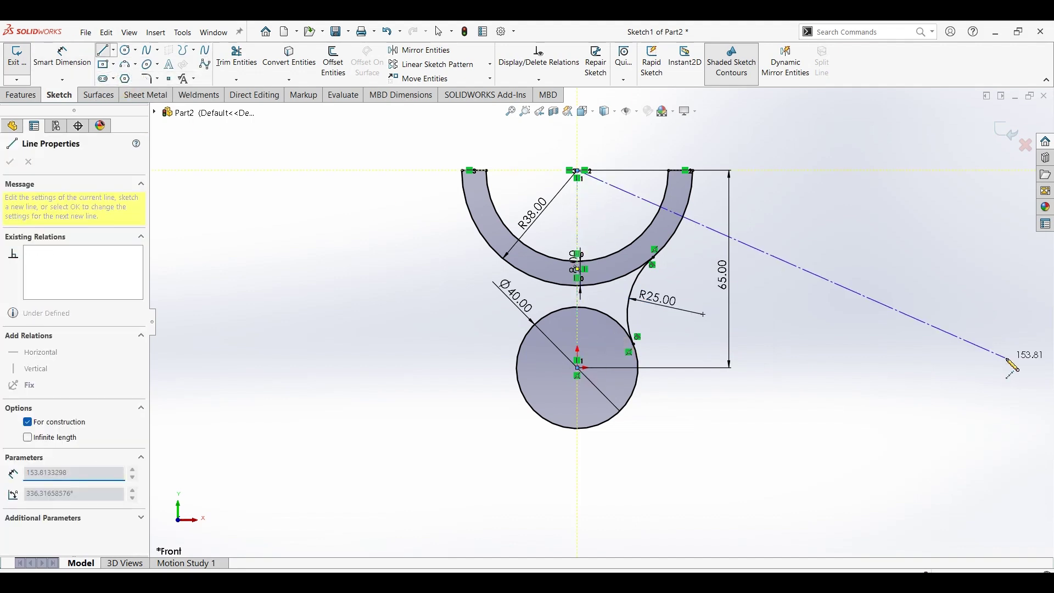
key("Escape")
key("Escape")
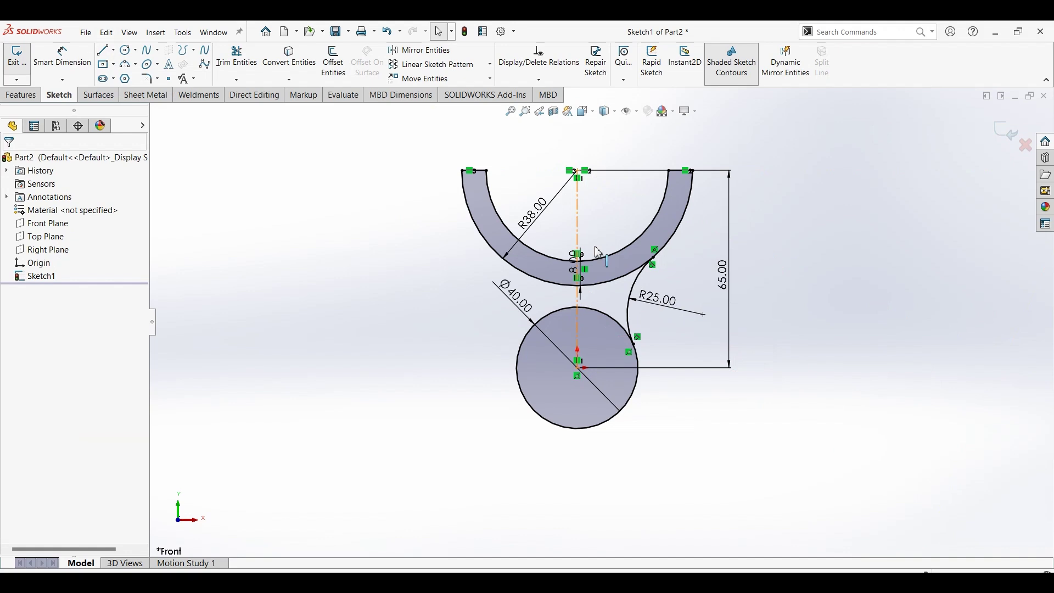
Mirror the R25 connecting arc about the vertical centerline
left_click(578, 233)
left_click(629, 315, "ctrl")
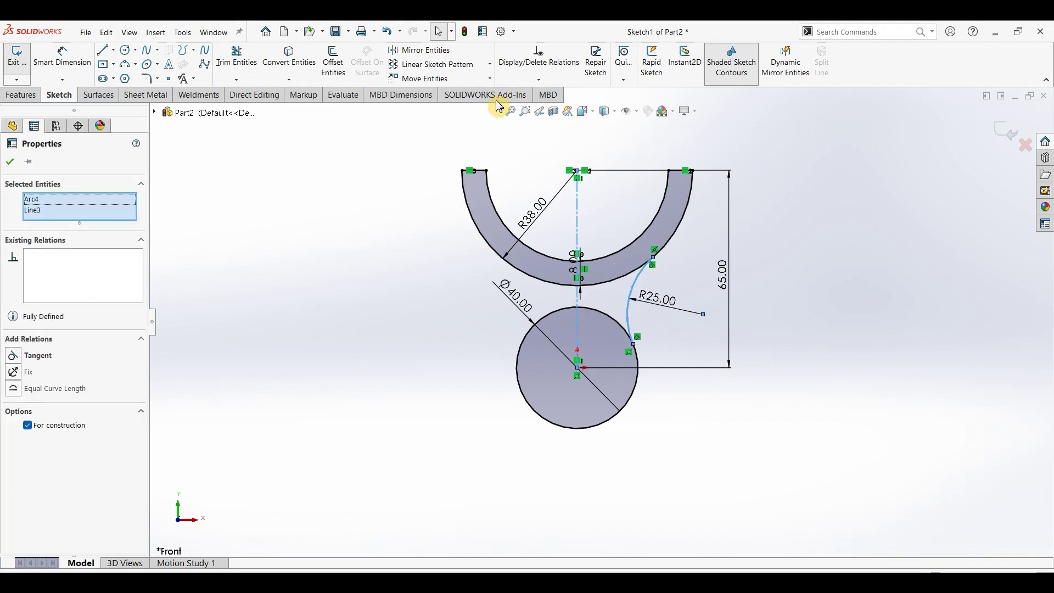
left_click(419, 50)
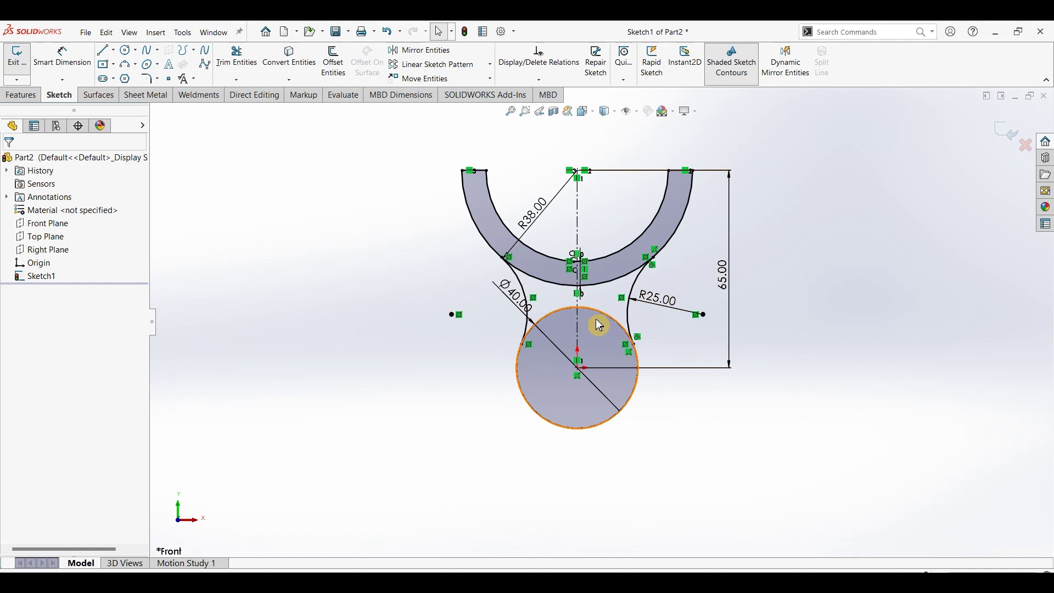
Extrude only the 40 mm circle region by 40 mm using the Mid Plane end condition
left_click(32, 97)
left_click(23, 62)
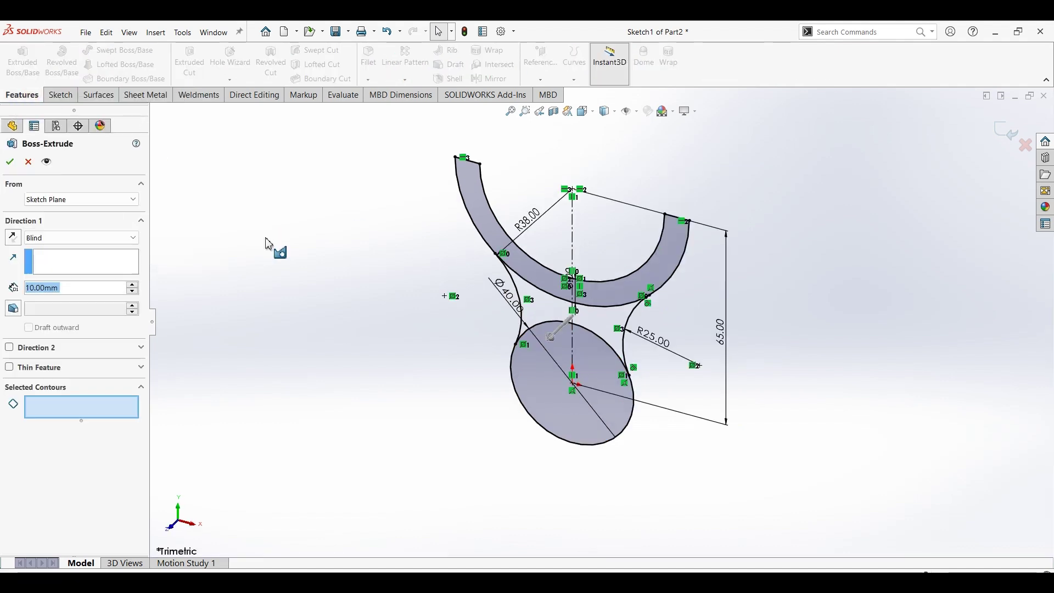
left_click(598, 362)
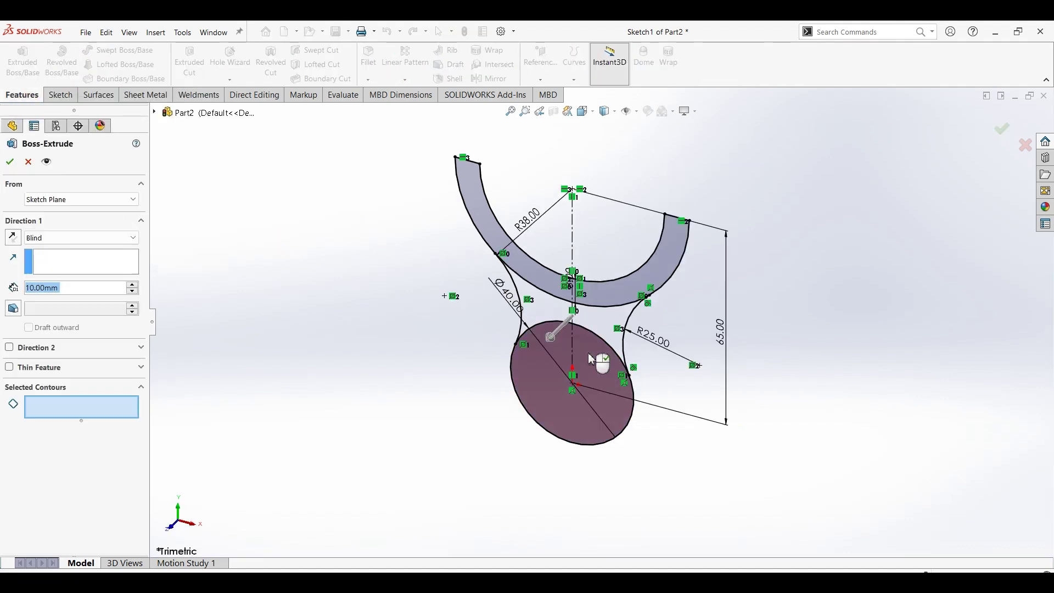
left_click(67, 241)
left_click(64, 294)
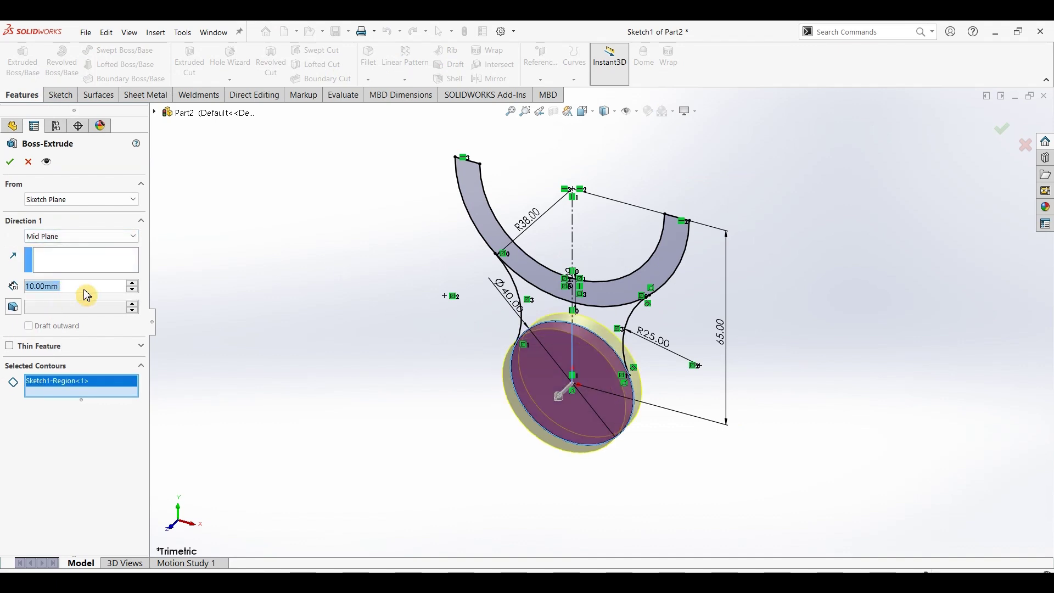
type("40")
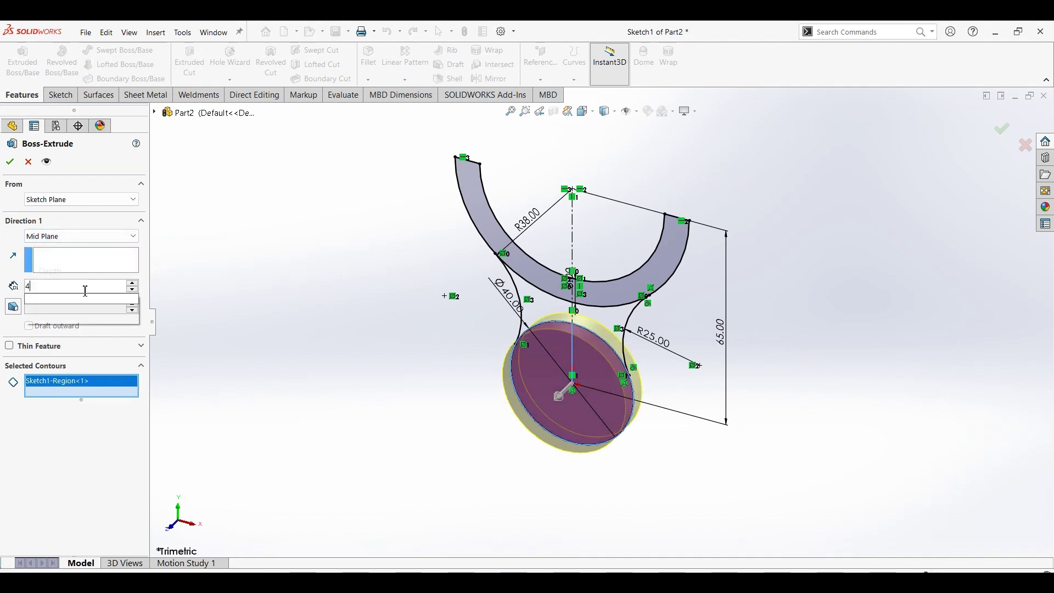
key("Return")
left_click(10, 162)
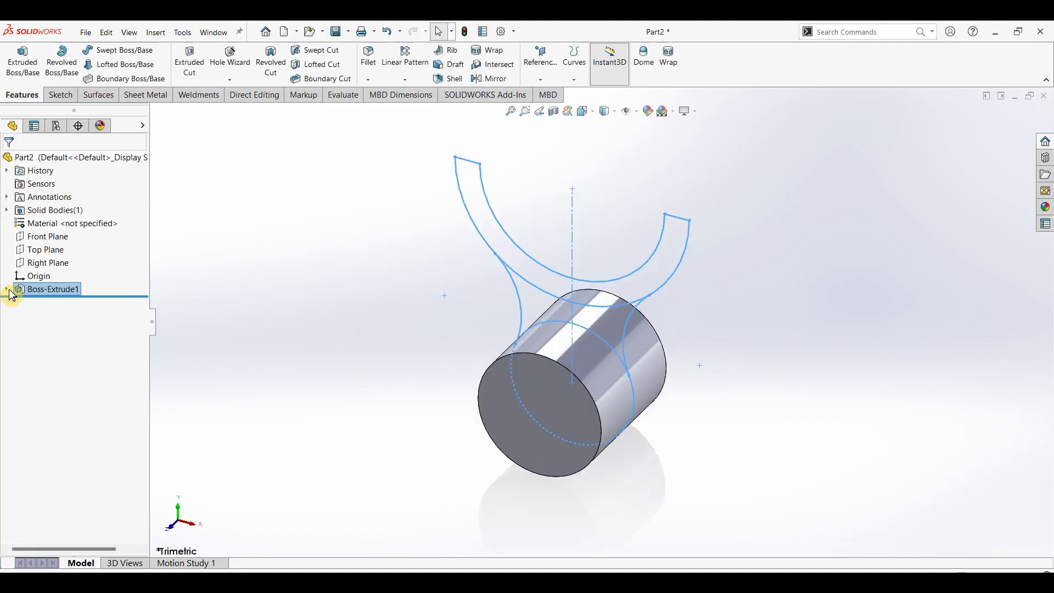
Reuse the profile sketch to extrude both halves of the fork's semicircular ring by 13 mm using Mid Plane
left_click(7, 289)
left_click(48, 302)
left_click(22, 60)
left_click(498, 231)
left_click(652, 287)
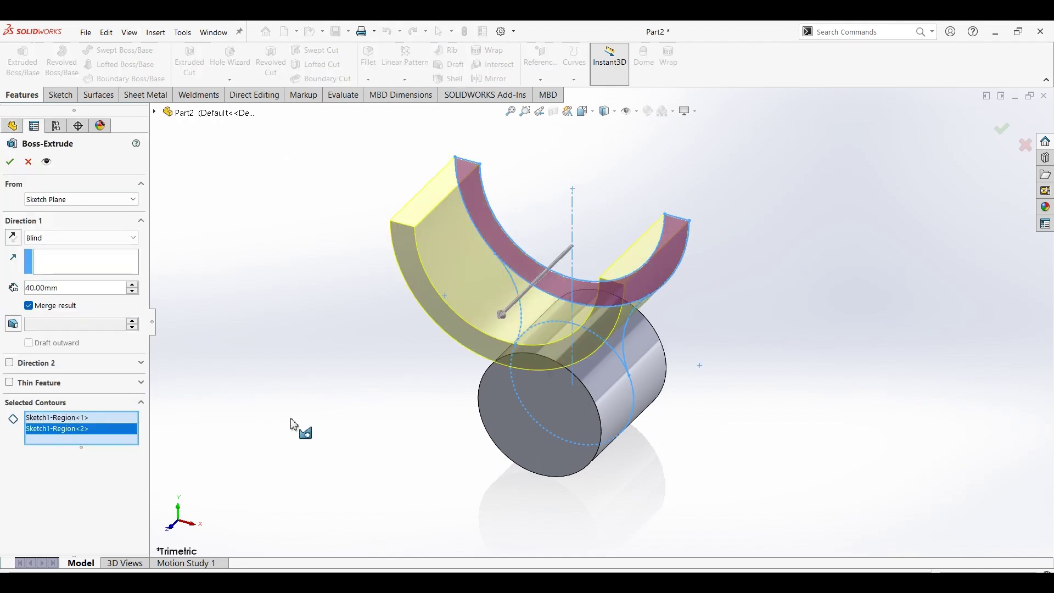
left_click(70, 242)
left_click(47, 300)
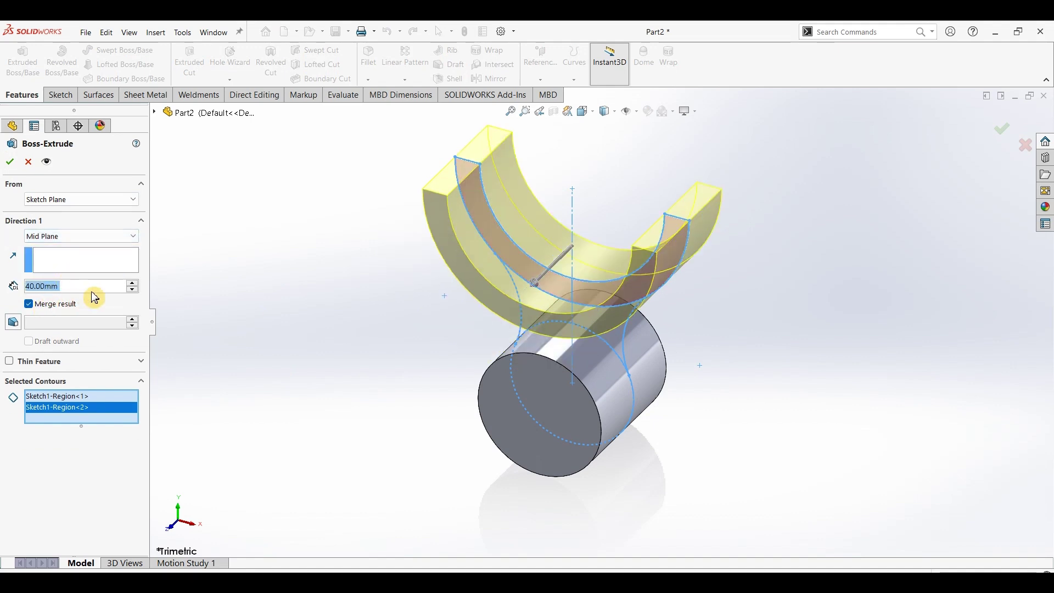
type("13")
key("Return")
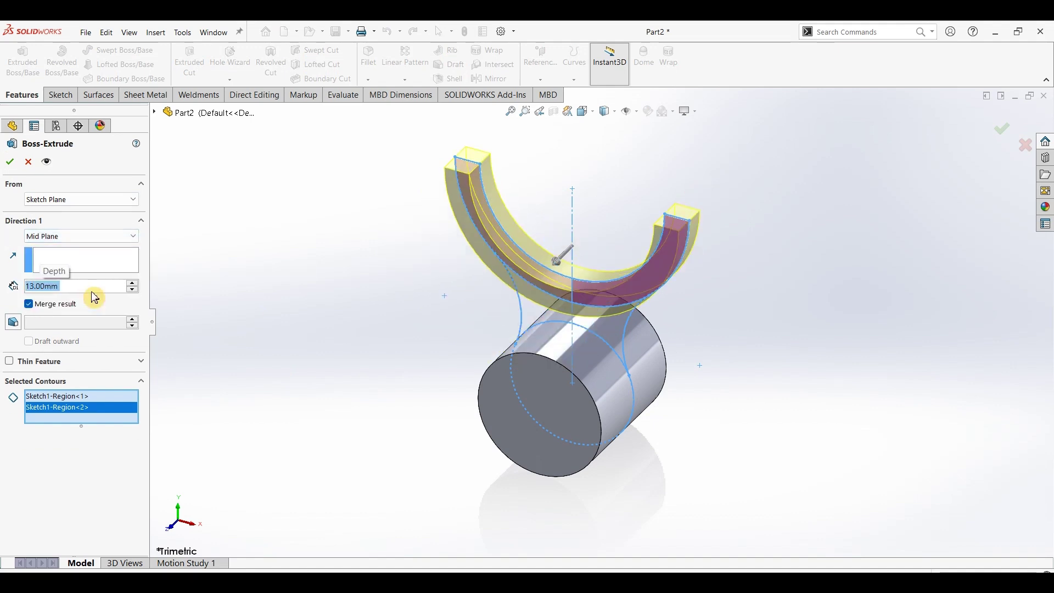
left_click(13, 163)
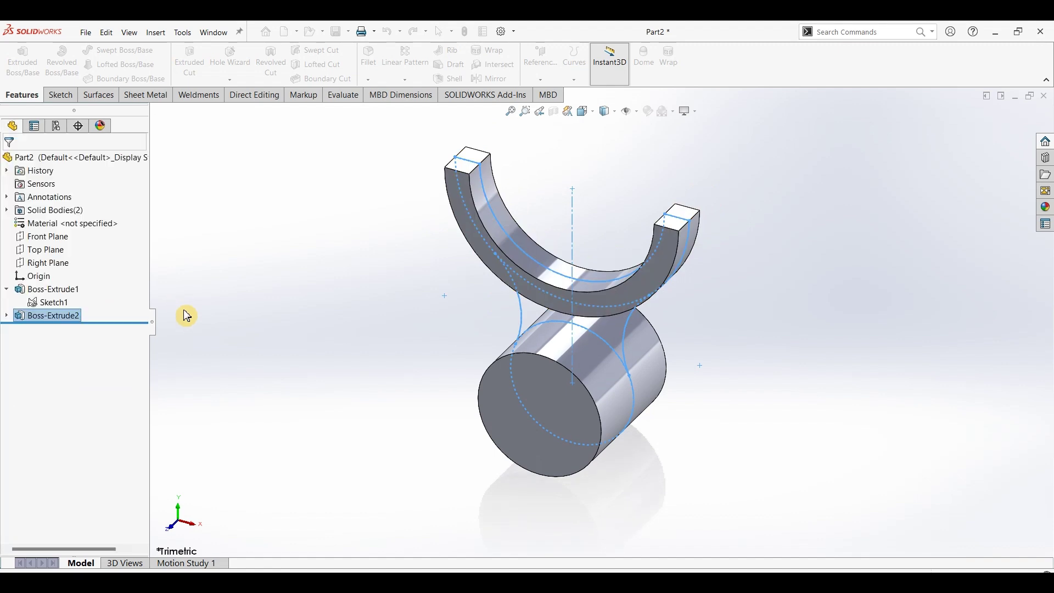
Reuse the profile sketch to extrude the two web regions between ring and cylinder by 10 mm using Mid Plane, removing wrongly picked contours
left_click(23, 59)
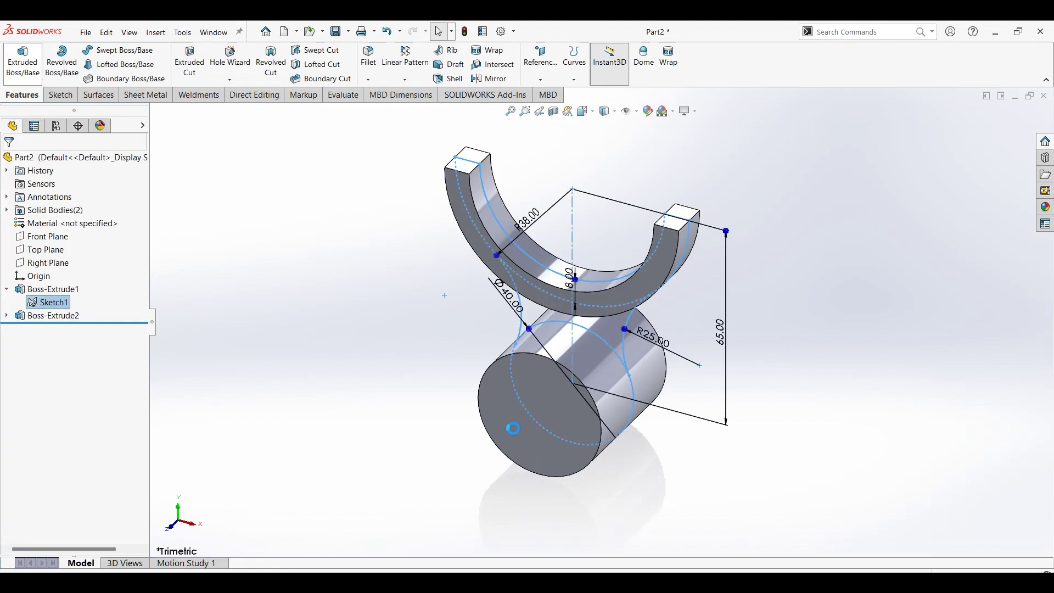
left_click(543, 317)
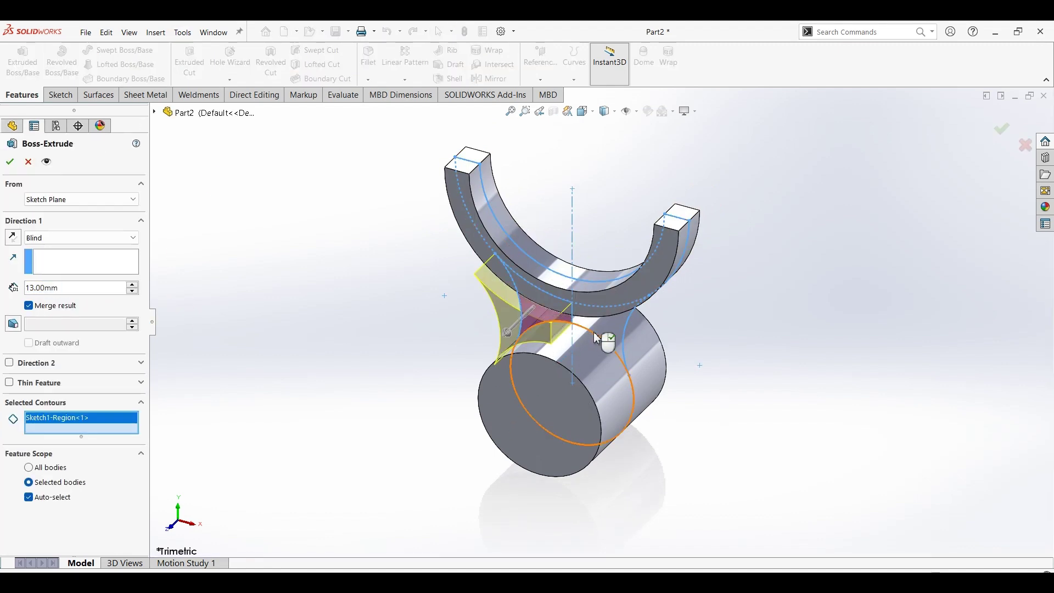
left_click(611, 339)
left_click(606, 336)
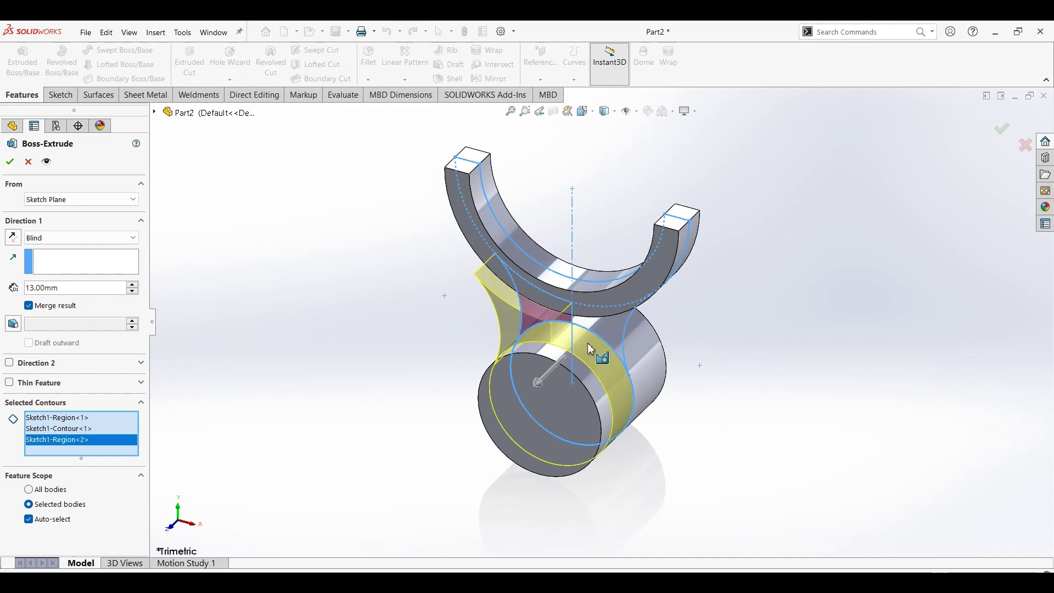
key("Delete")
left_click(72, 429)
key("Delete")
left_click(547, 331)
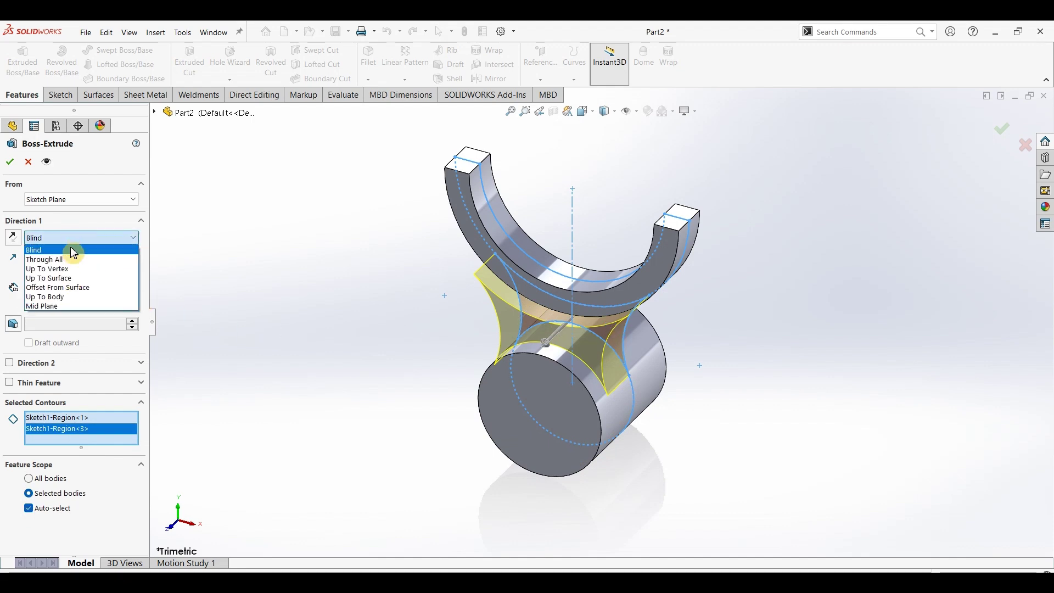
left_click(58, 306)
type("10")
key("Return")
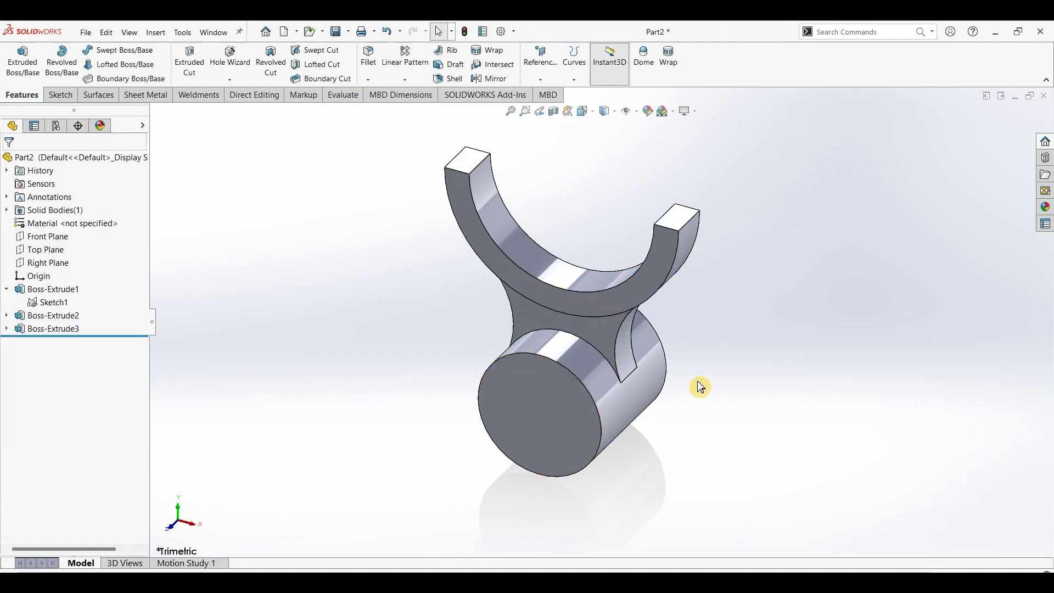
Consult the Part266 PDF drawing in the browser, return to SOLIDWORKS and start a new sketch on the Front Plane
key("alt+Tab")
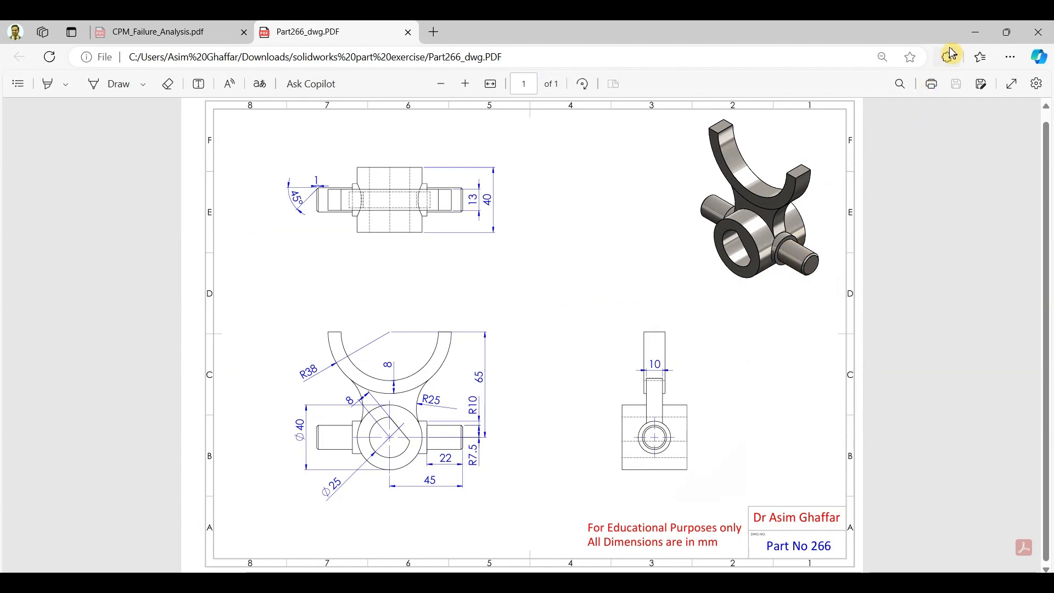
left_click(976, 32)
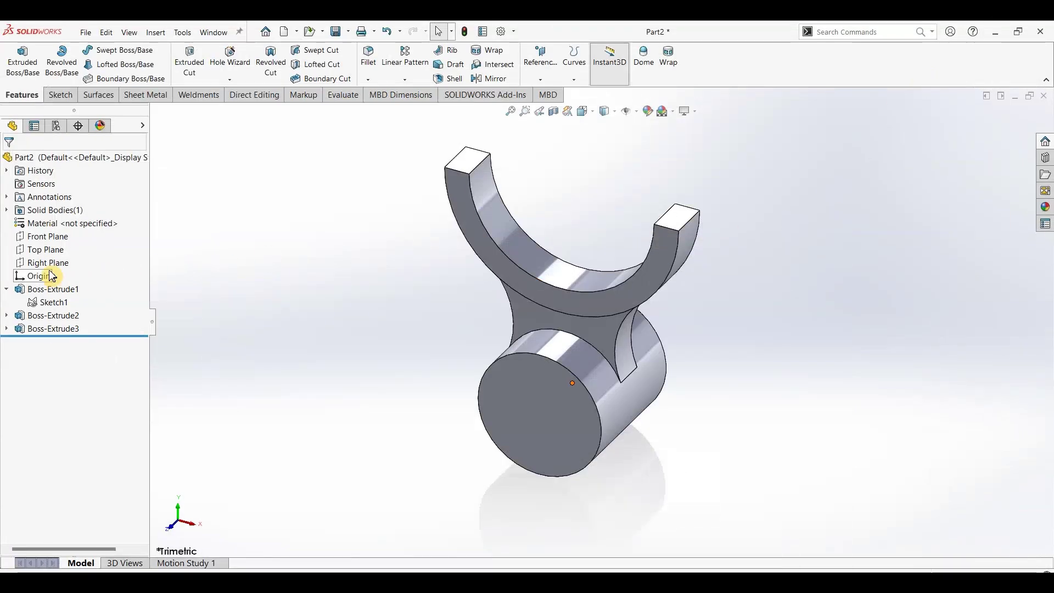
left_click(44, 237)
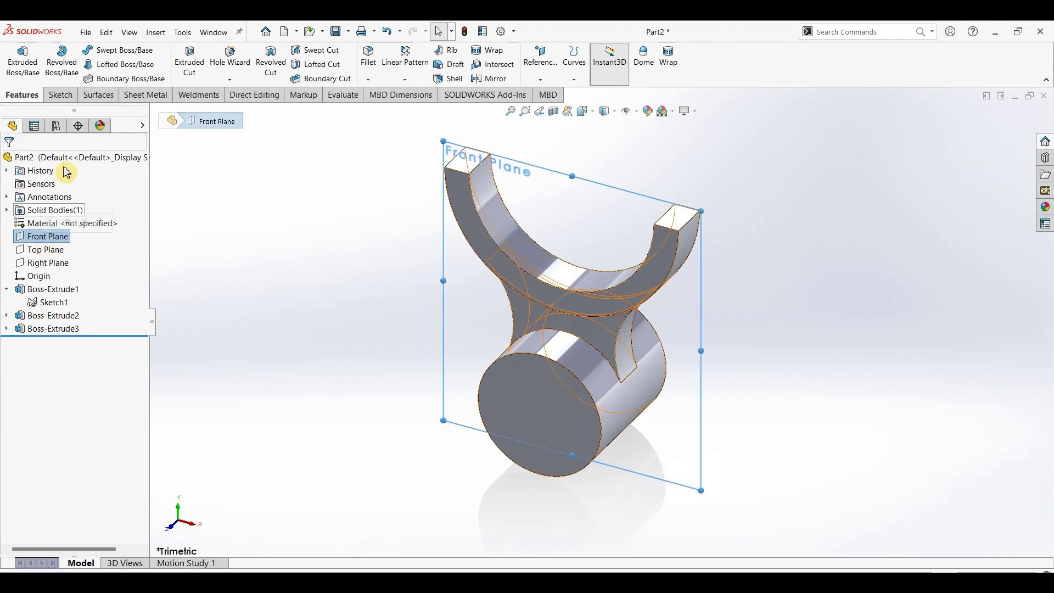
left_click(59, 95)
left_click(19, 60)
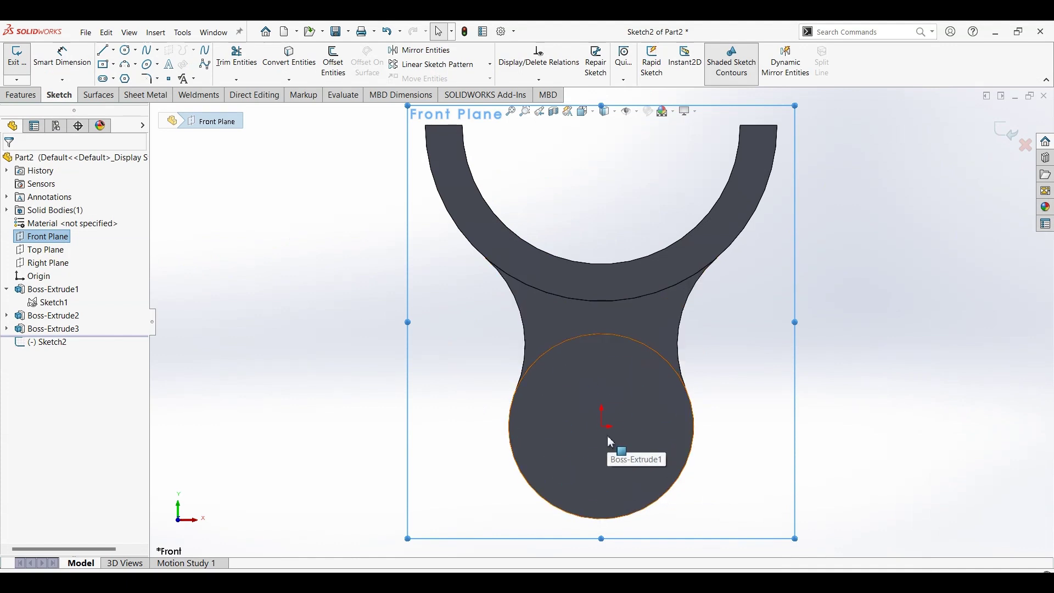
left_click(344, 295)
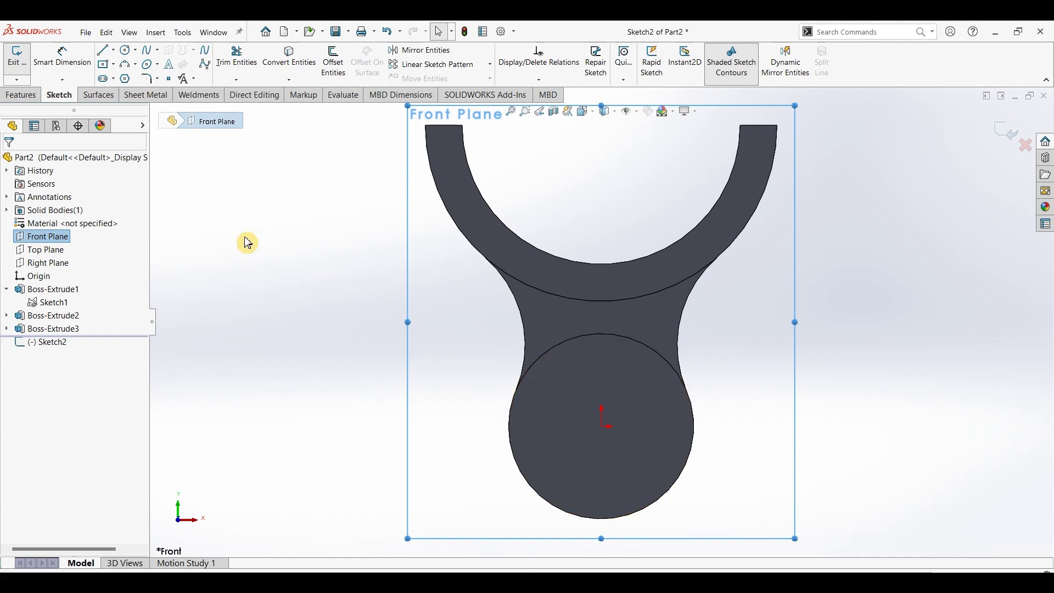
Draw a horizontal construction centerline about 54 mm long from the origin outward past the hub
left_click(103, 50)
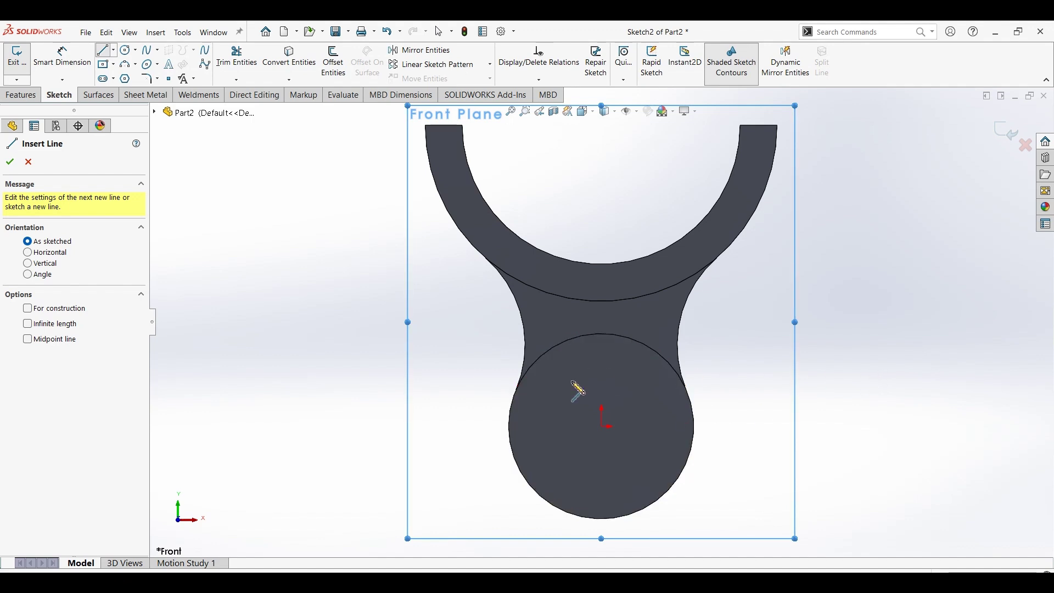
left_click(113, 50)
left_click(123, 78)
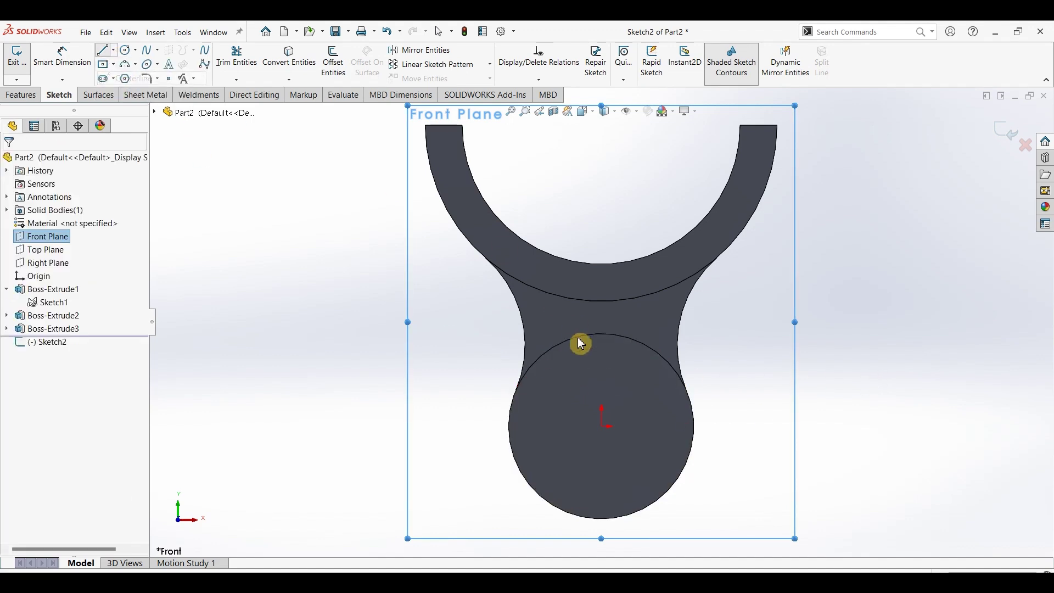
left_click(606, 426)
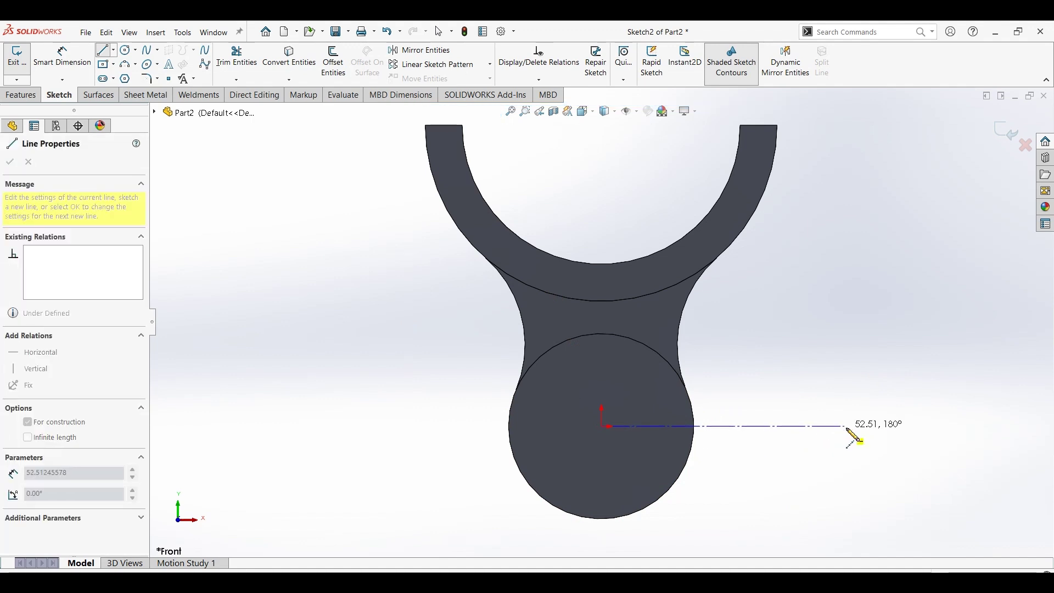
left_click(851, 426)
key("Escape")
Sketch the stepped half-profile above the centerline, with a first step about 25.6 mm long and 12.5 mm high, ending at the centerline's end
left_click(105, 53)
left_click(603, 427)
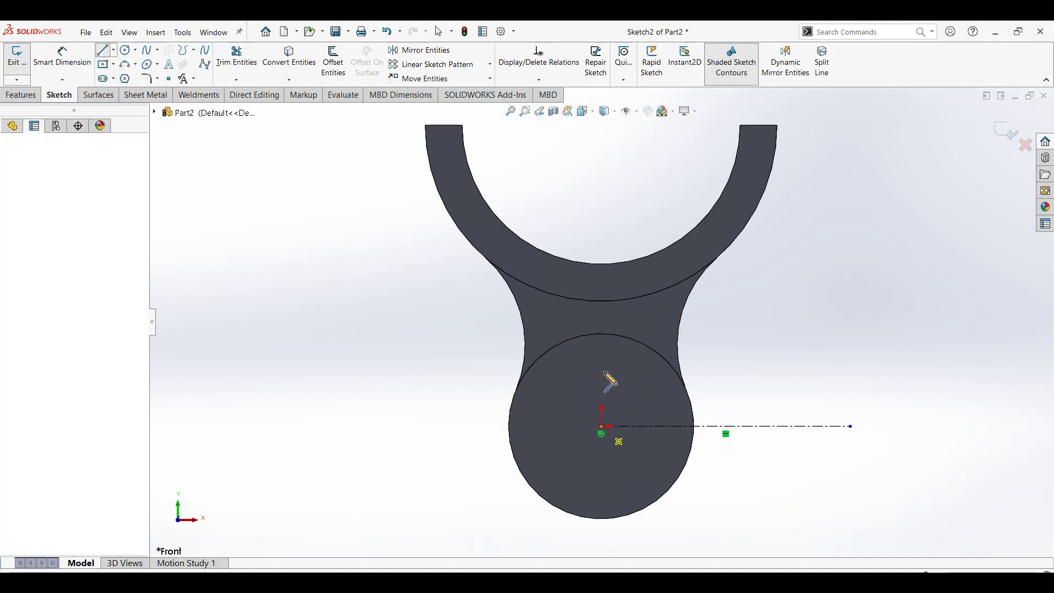
left_click(721, 369)
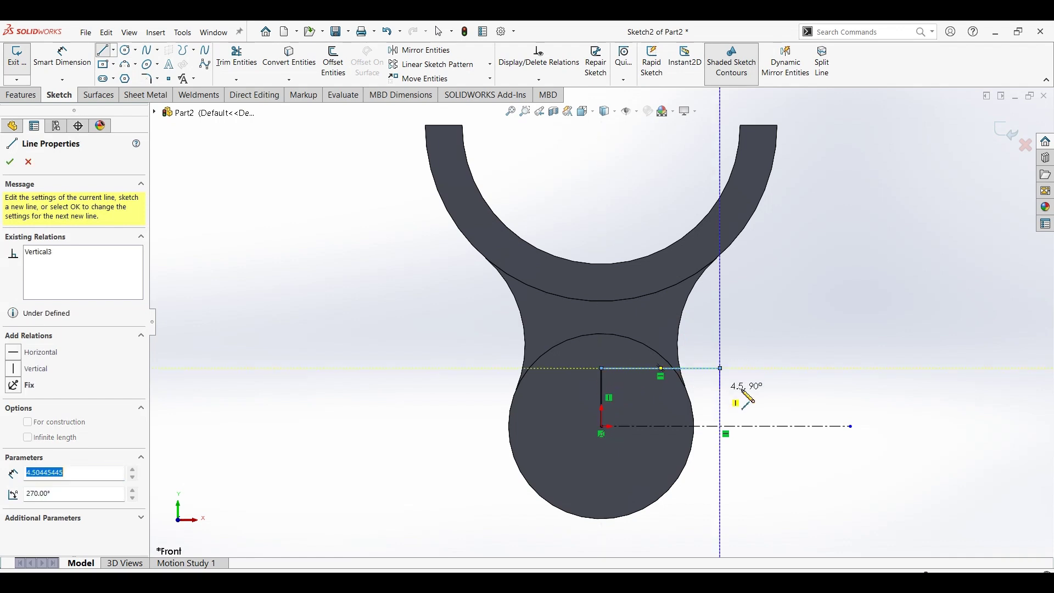
left_click(721, 388)
left_click(850, 388)
left_click(850, 426)
Dimension the centerline's length to 45 mm and the larger step's height above it to 10 mm
left_click(62, 57)
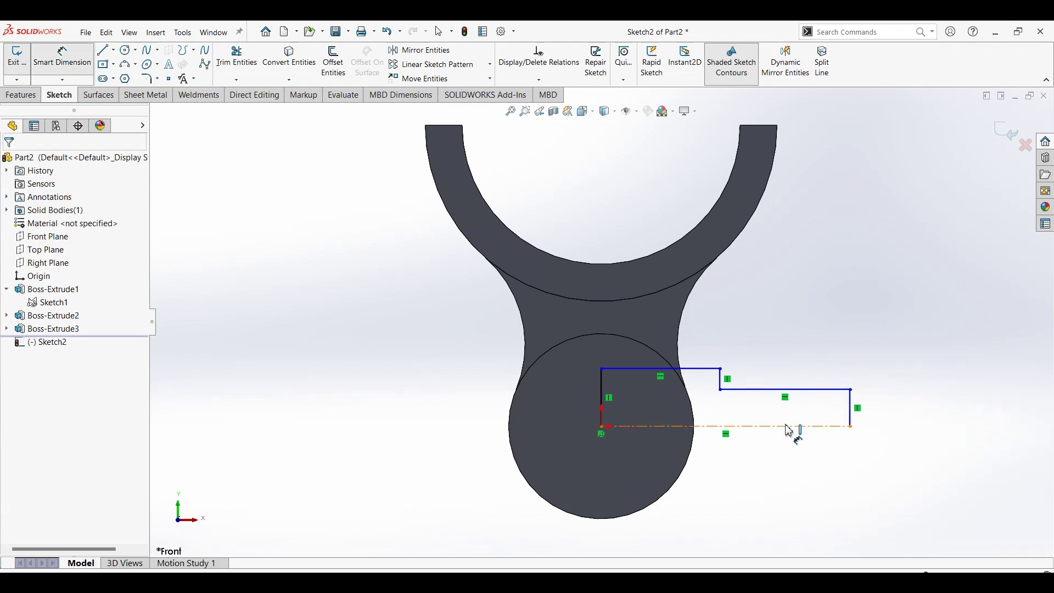
left_click(769, 427)
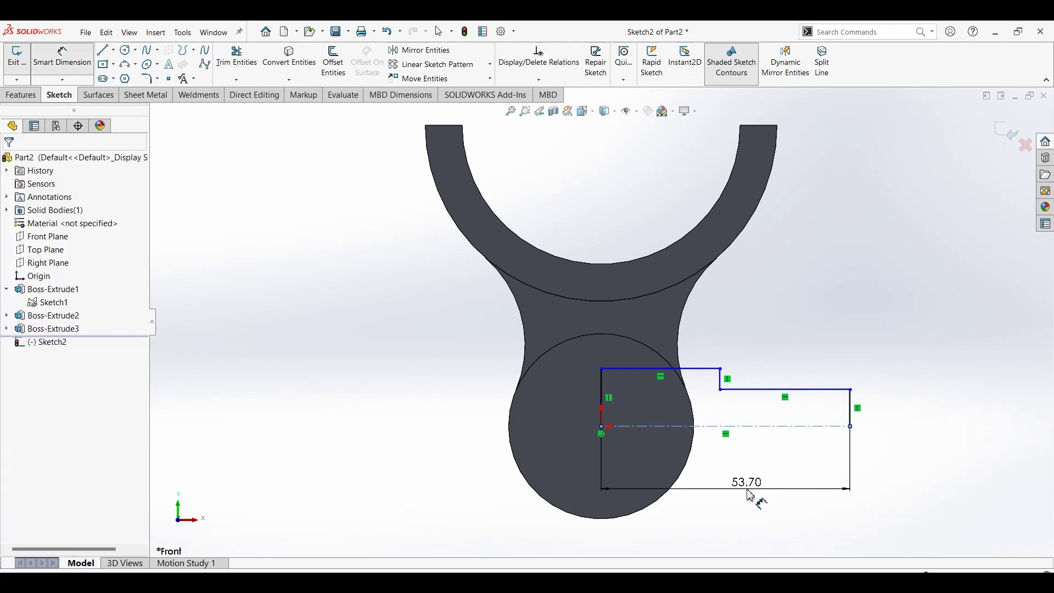
left_click(750, 496)
key("Return")
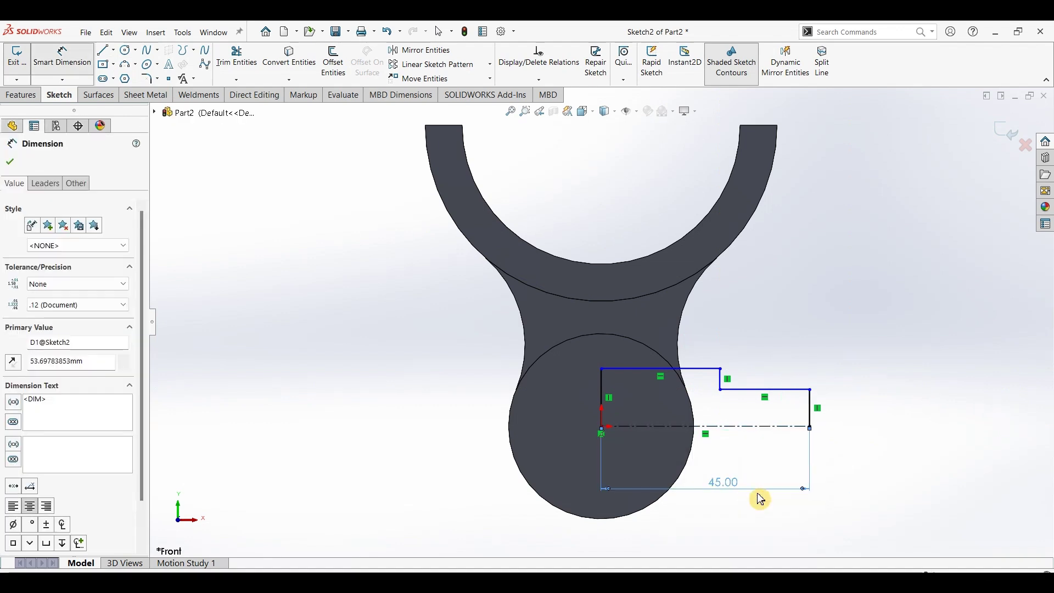
left_click(682, 425)
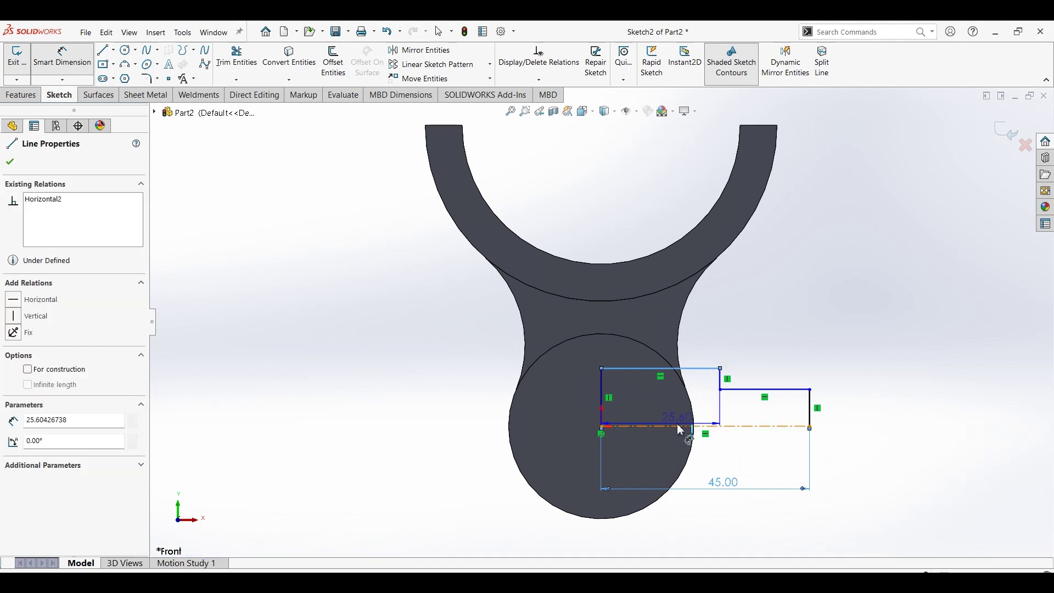
left_click(708, 404)
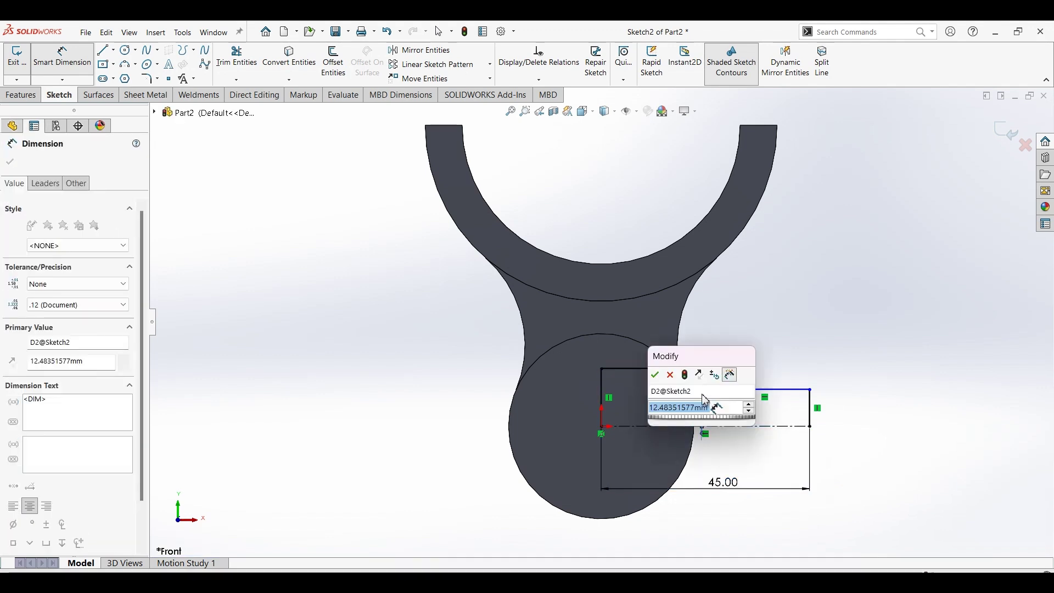
type("15")
key("Return")
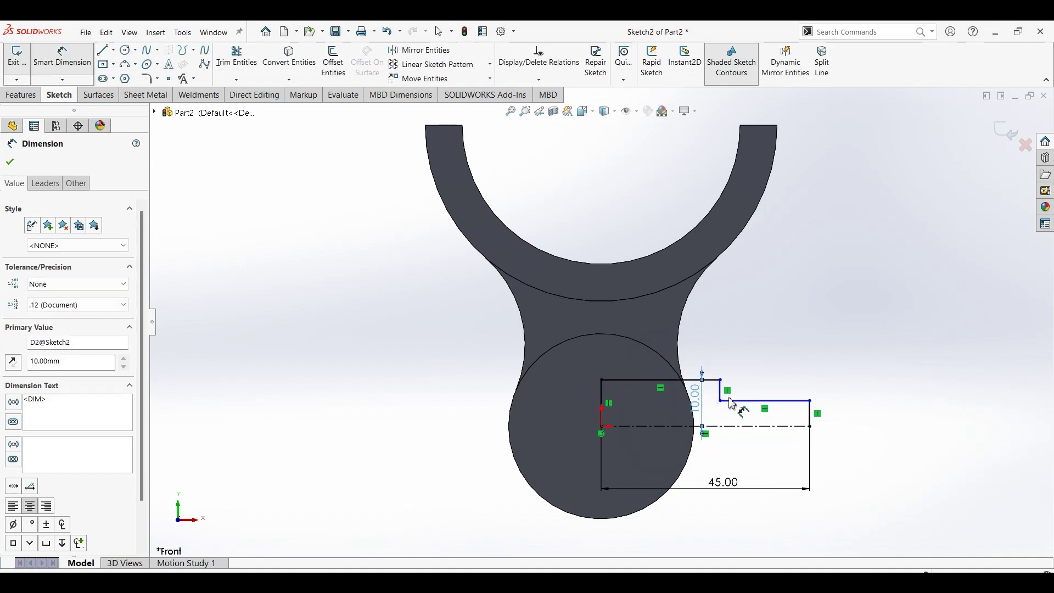
Dimension the smaller step's height above the centerline to 7.5 mm and its length to 22 mm
left_click(759, 393)
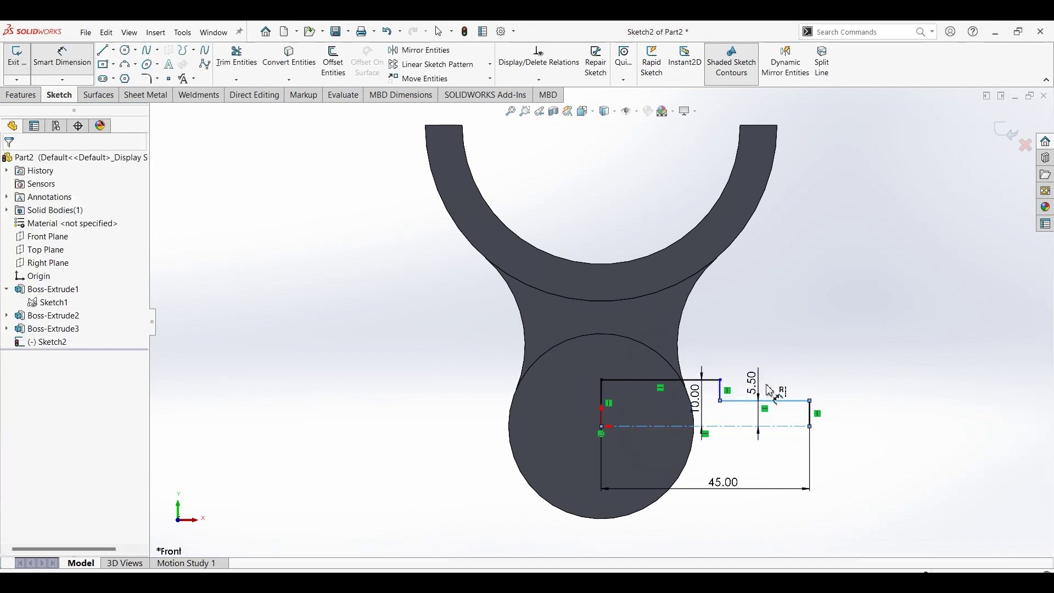
left_click(771, 391)
type("7.5")
key("Return")
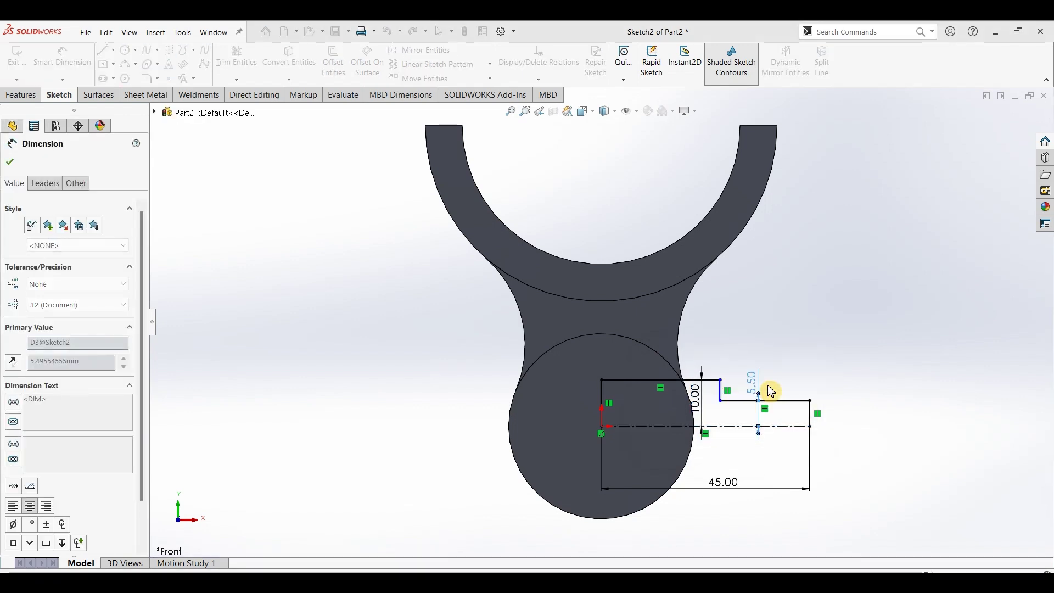
left_click(776, 392)
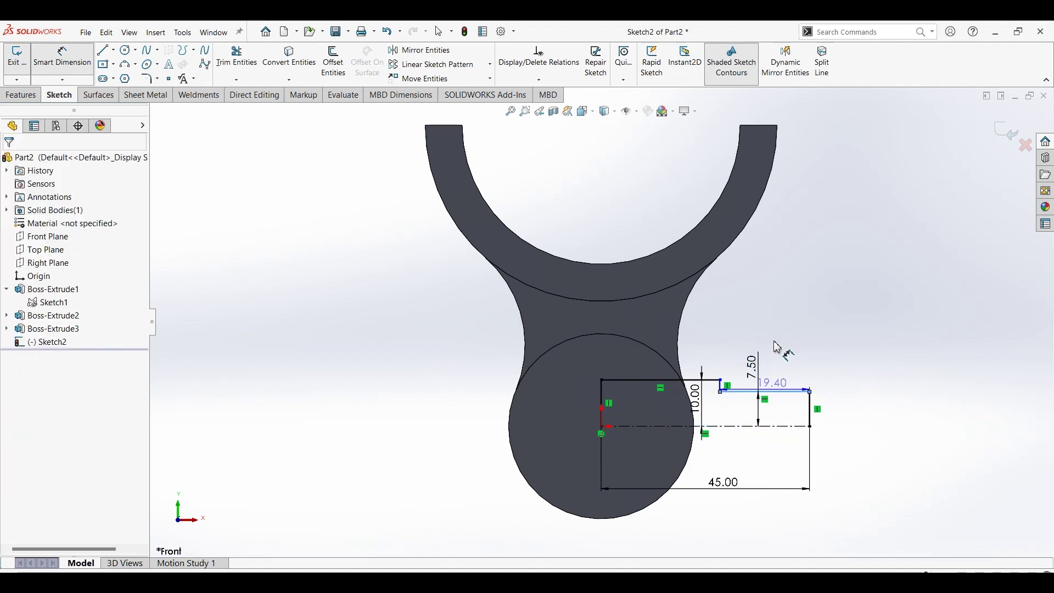
left_click(768, 341)
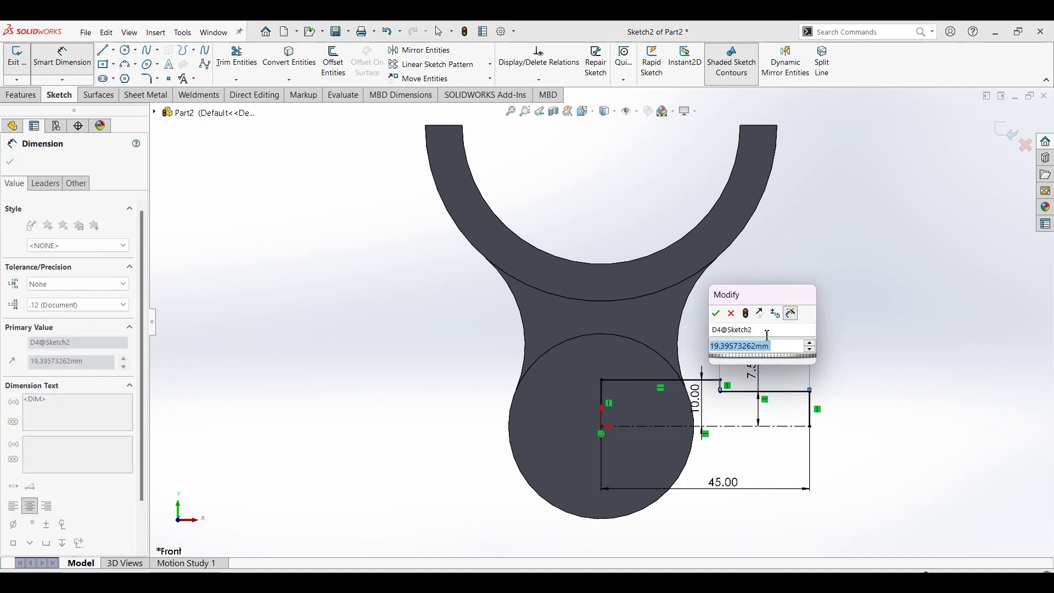
type("22")
key("Return")
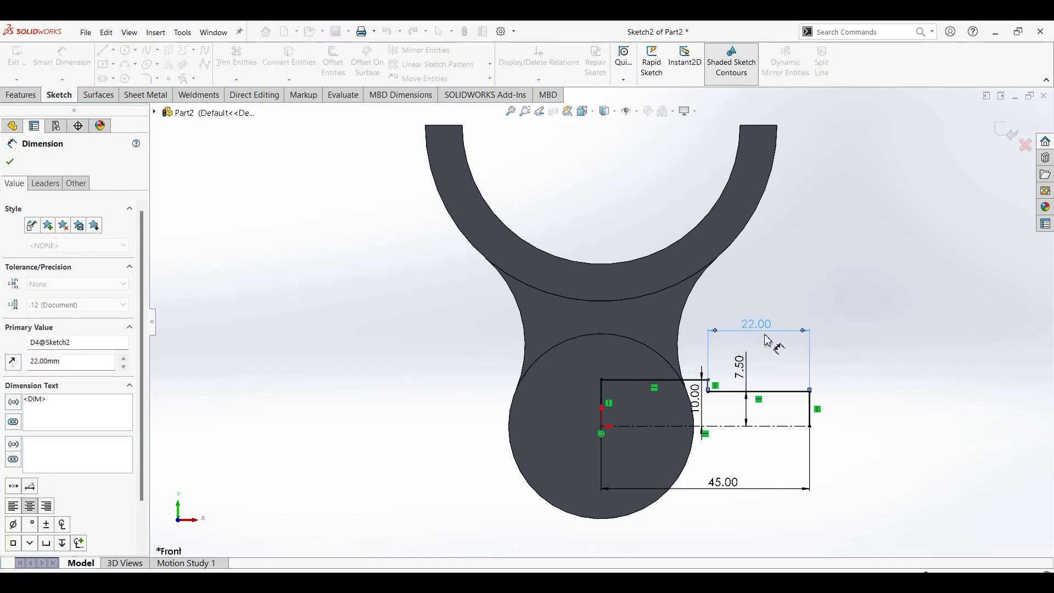
Revolve the stepped profile 360 degrees about the centerline to form the side pin, merged with the body
left_click(21, 95)
left_click(67, 76)
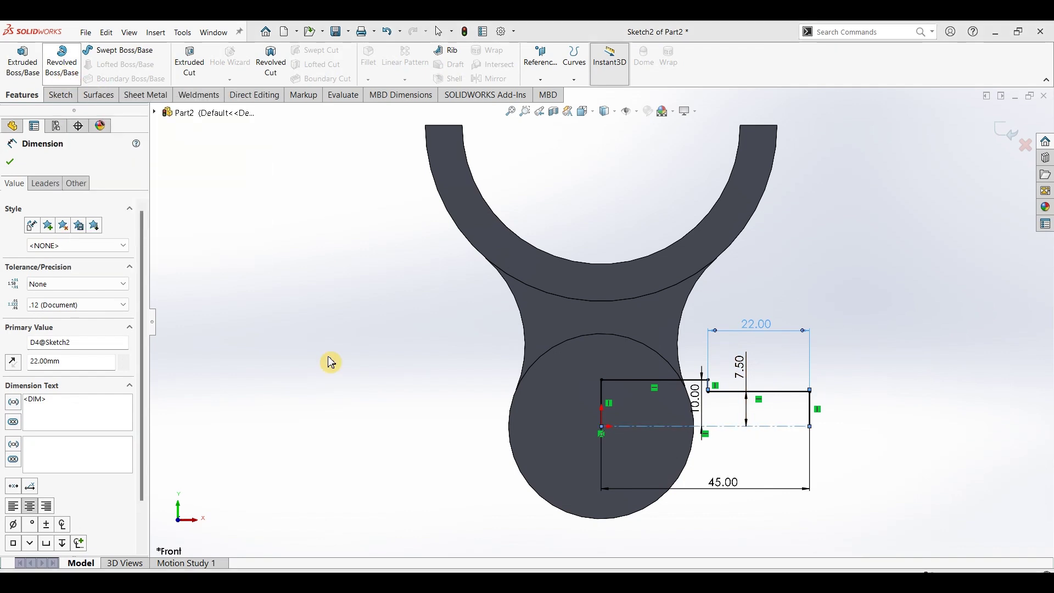
left_click(559, 316)
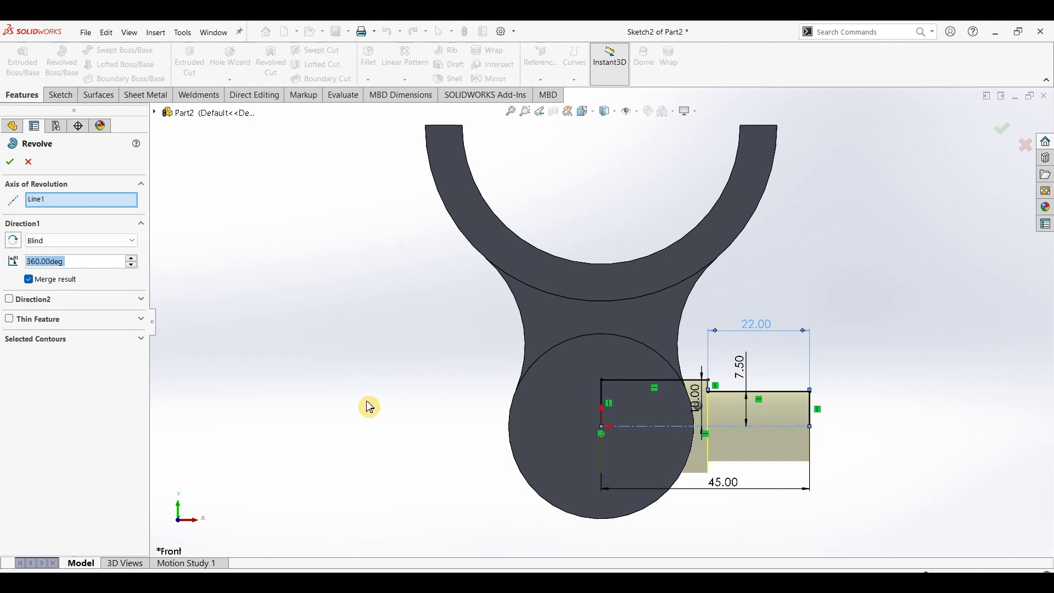
left_click(14, 161)
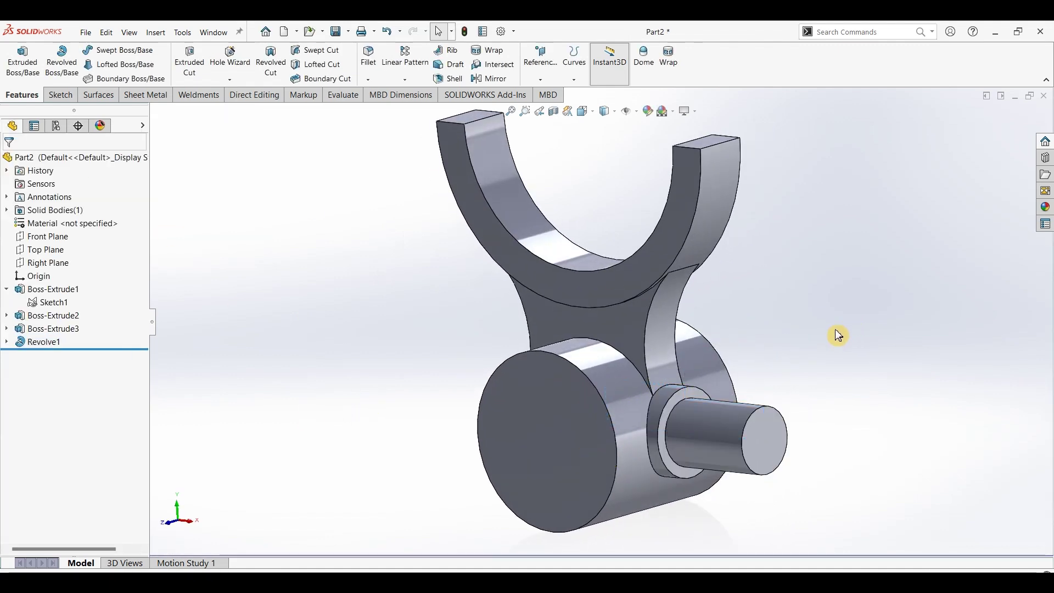
Mirror the revolved stepped pin about the Right Plane to the opposite side of the hub
key("ctrl+7")
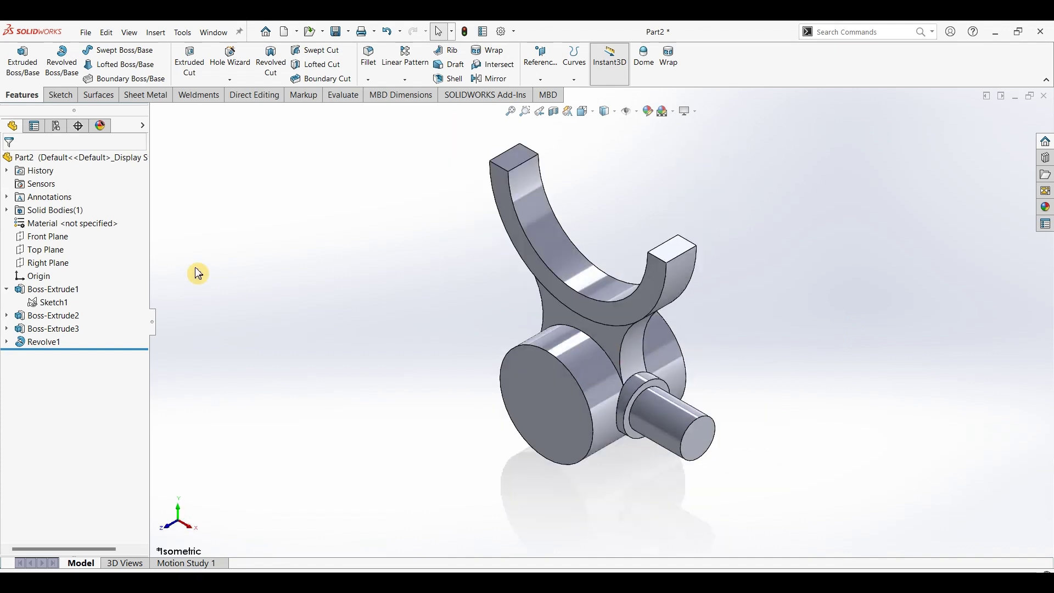
left_click(44, 263)
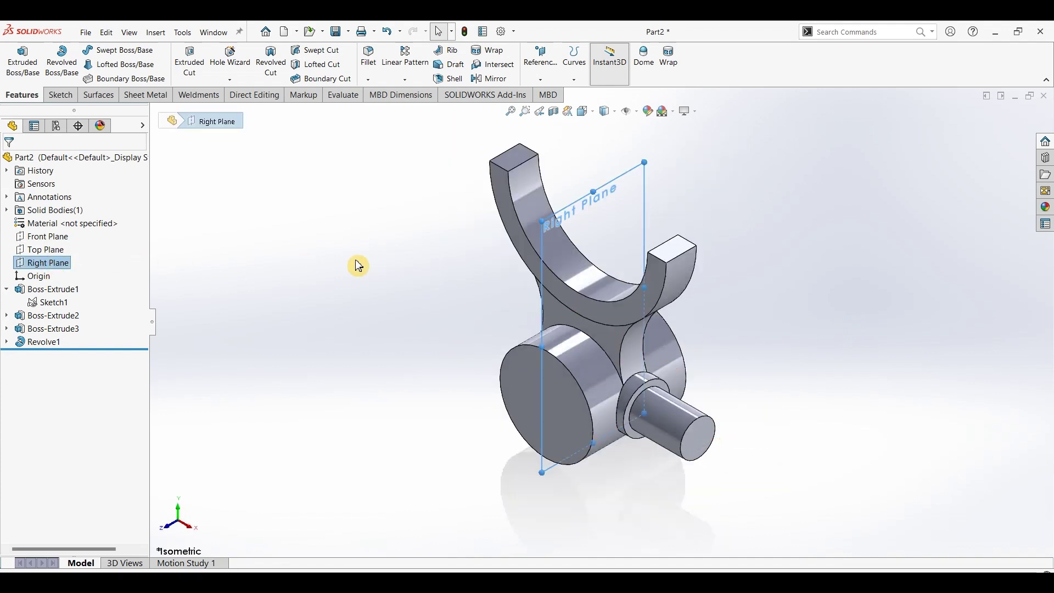
left_click(489, 79)
left_click(675, 430)
left_click(11, 166)
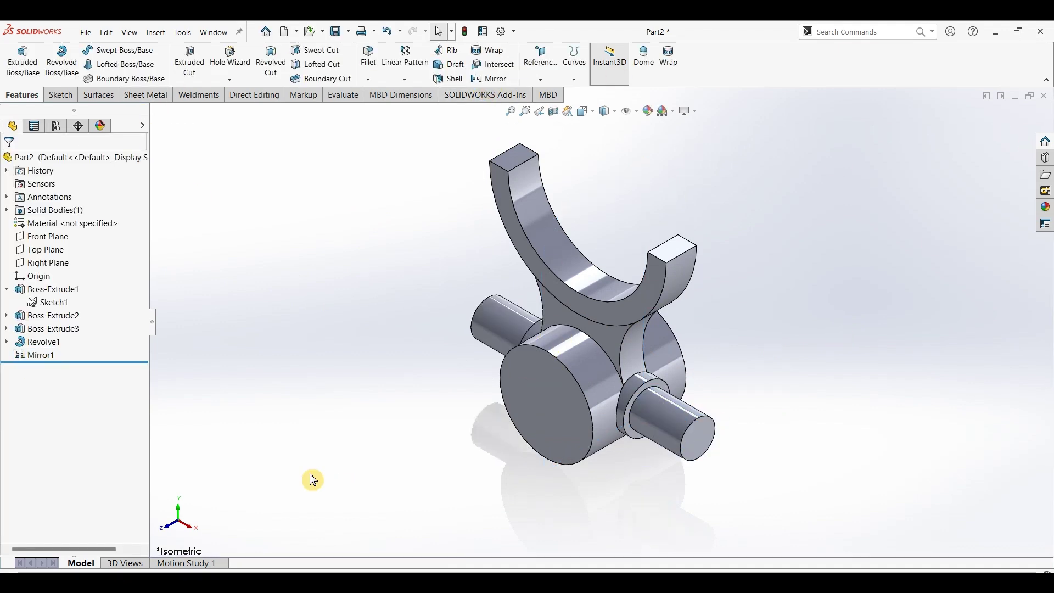
Start a sketch on the hub's front face and draw a circle with a radius of about 12.3 mm centered on the origin
left_click(438, 404)
left_click(549, 389)
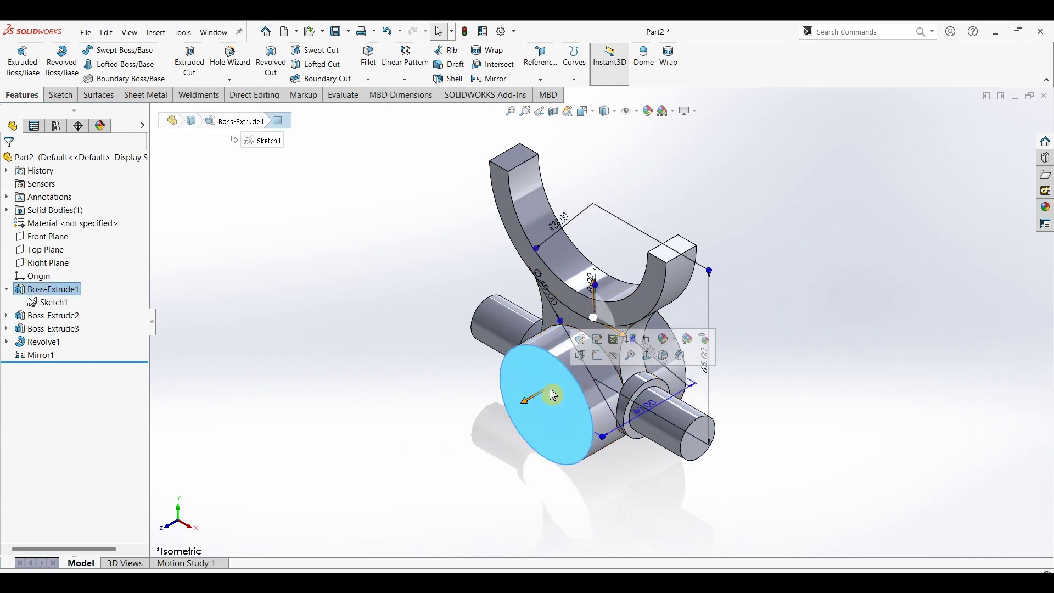
left_click(60, 95)
left_click(16, 55)
left_click(126, 50)
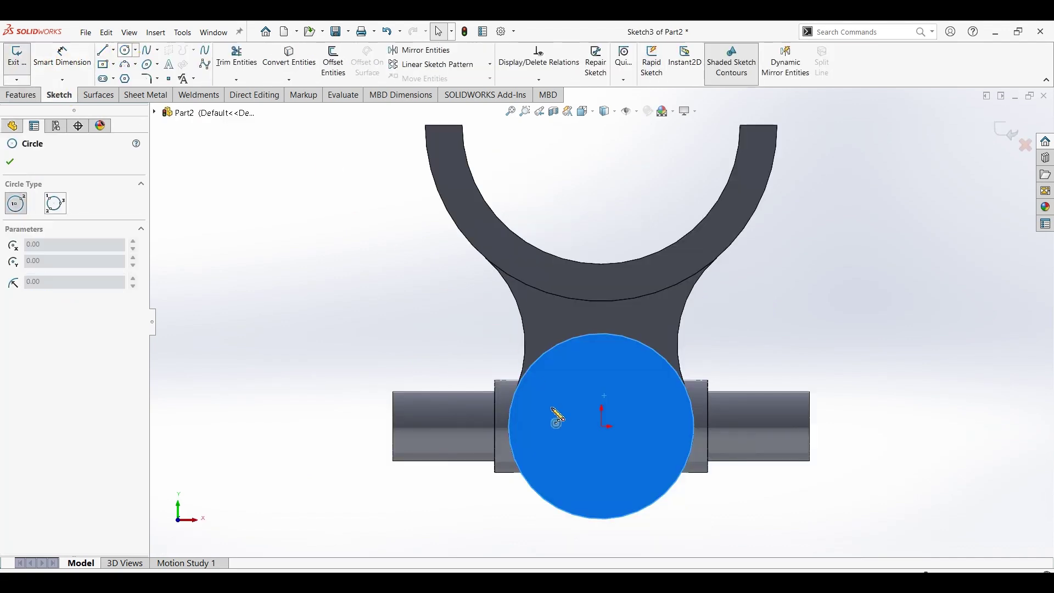
left_click(602, 427)
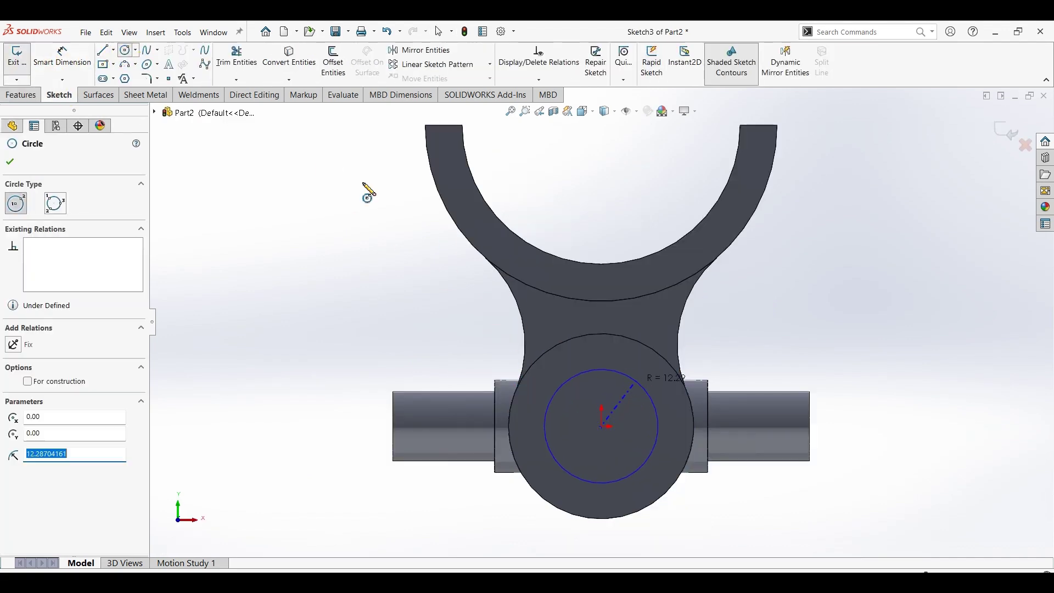
left_click(645, 392)
Dimension the circle on the hub face to a diameter of 25 mm
left_click(62, 54)
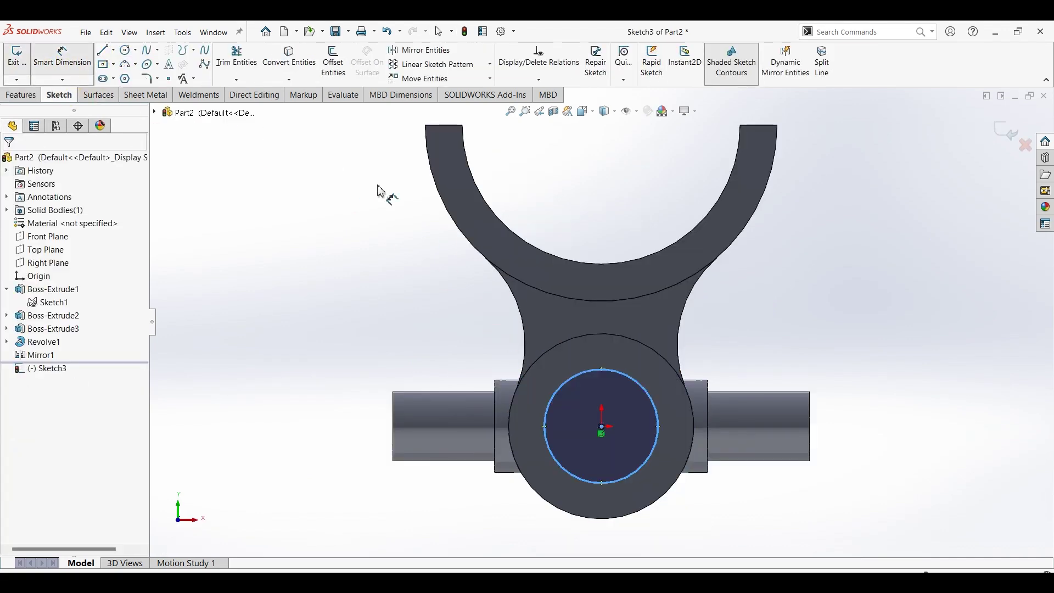
left_click(571, 382)
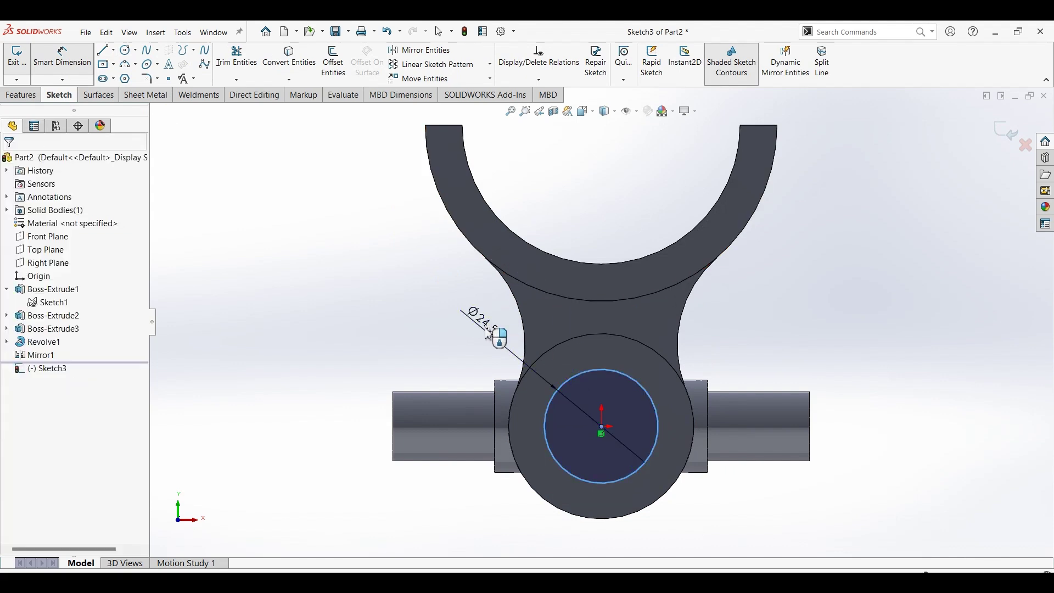
left_click(488, 333)
type("25")
key("Return")
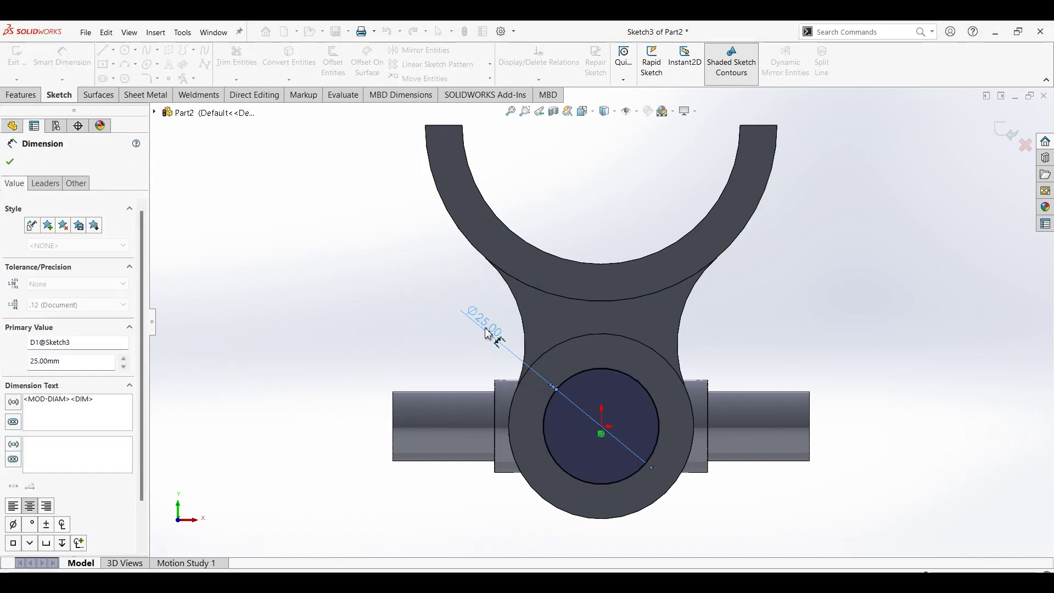
Draw a slanted chord about 21 mm long across the 25 mm circle and align its upper endpoint vertically with the circle's center
key("l")
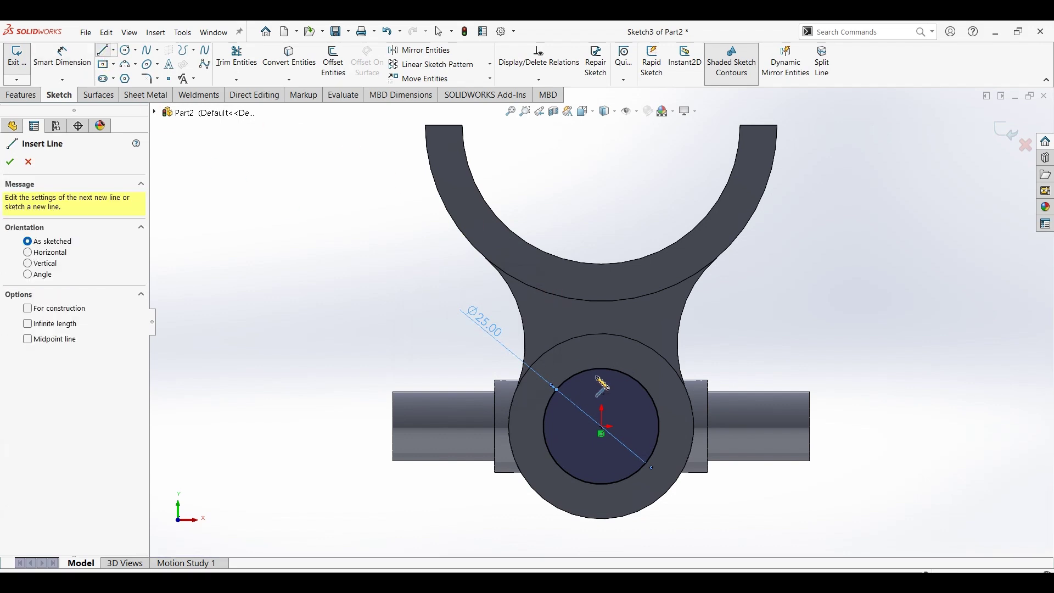
left_click(594, 376)
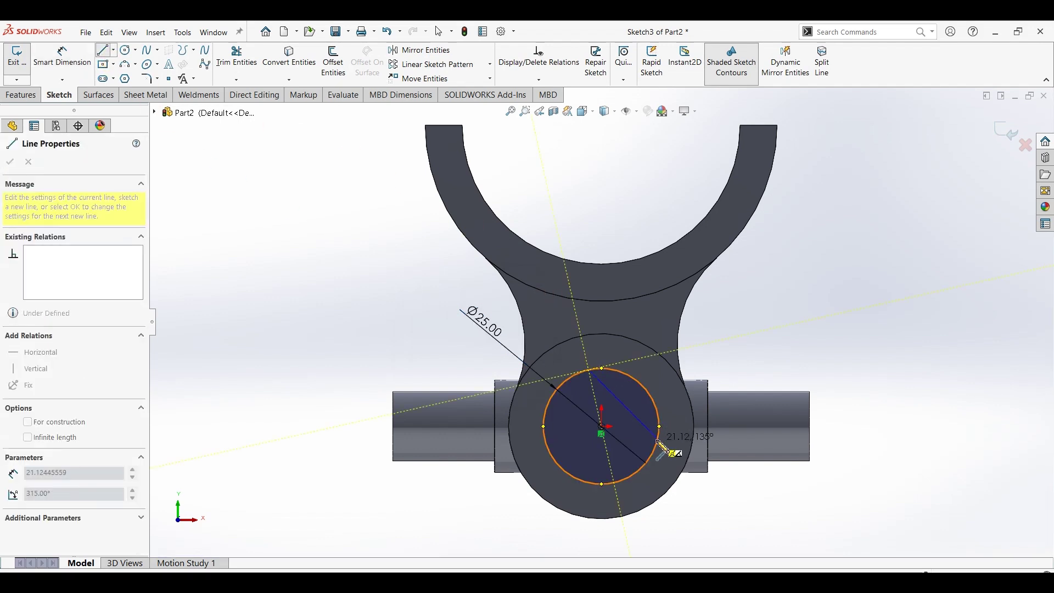
left_click(663, 440)
key("Escape")
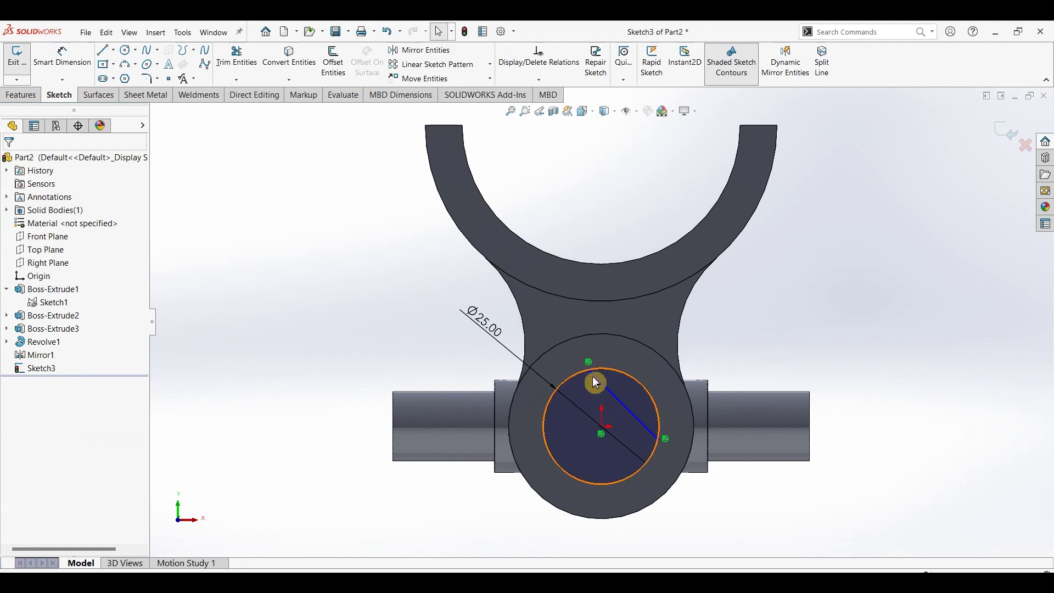
left_click(603, 427)
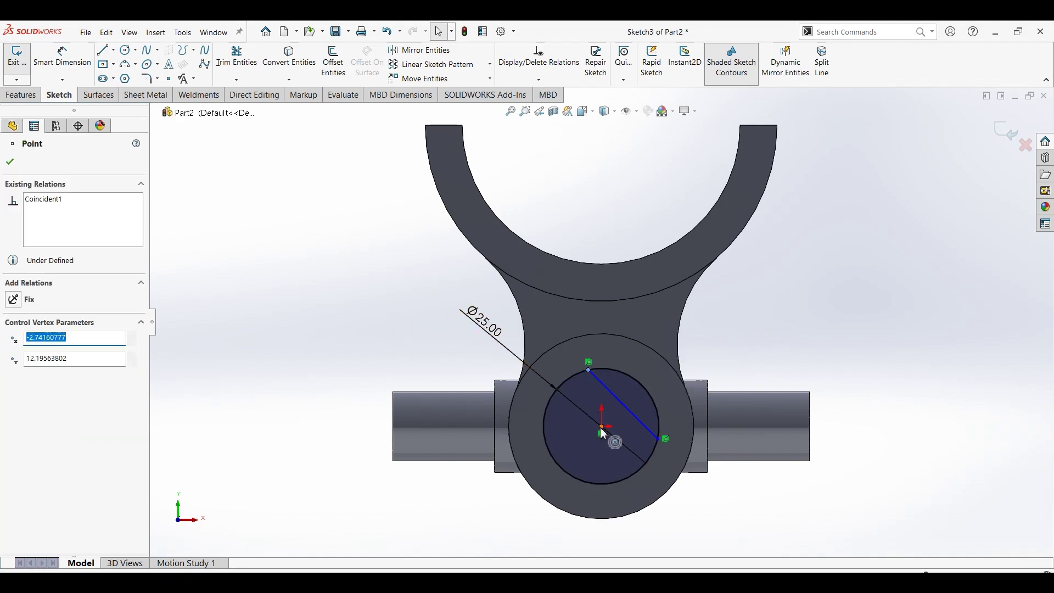
left_click(600, 428, "ctrl")
left_click(649, 381)
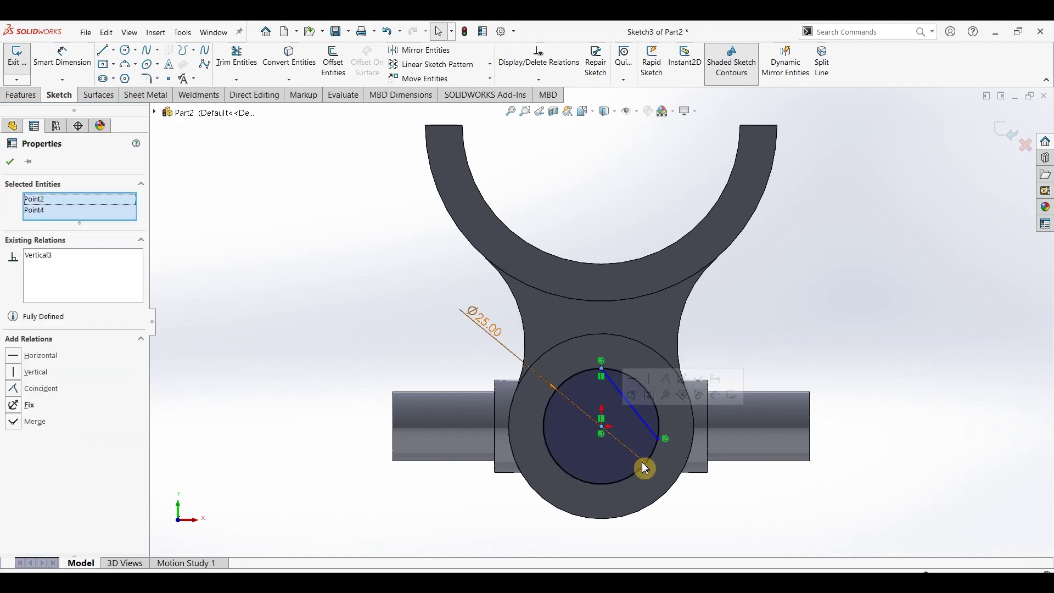
key("Escape")
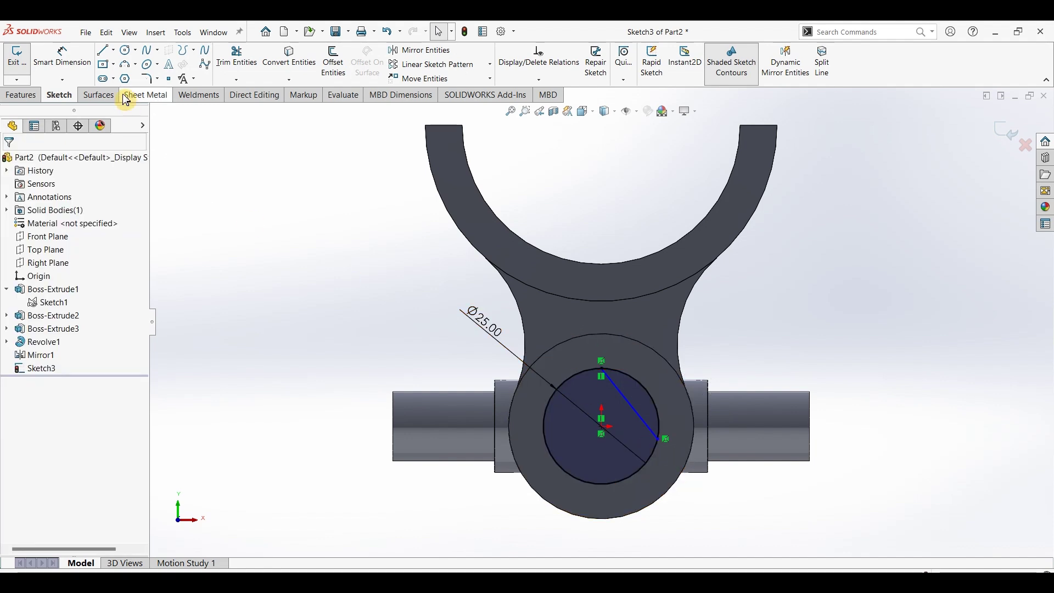
Dimension the distance from the circle's center to the slanted chord as 8 mm
left_click(64, 61)
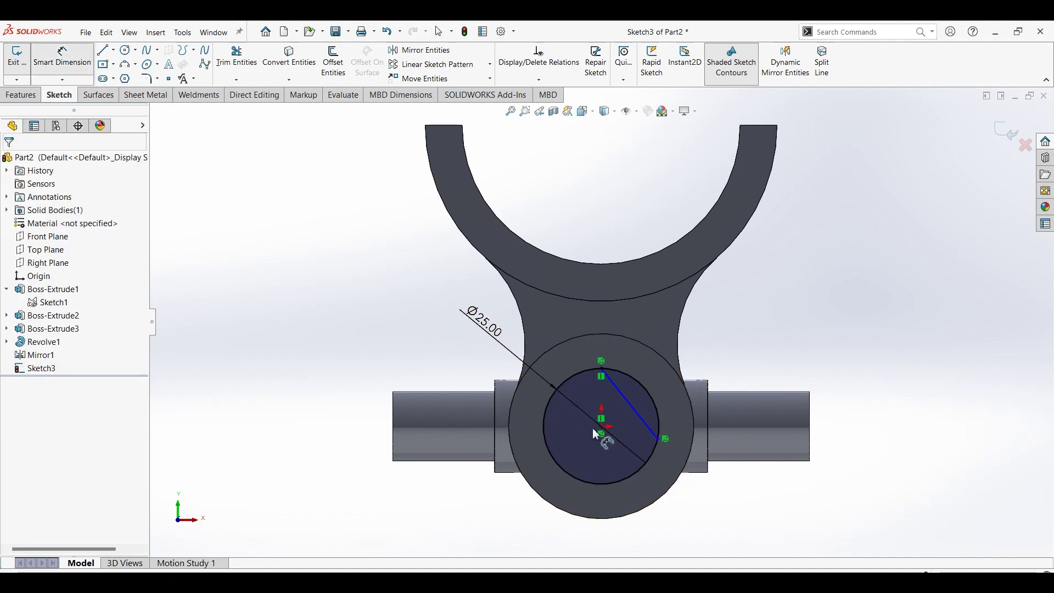
left_click(632, 409)
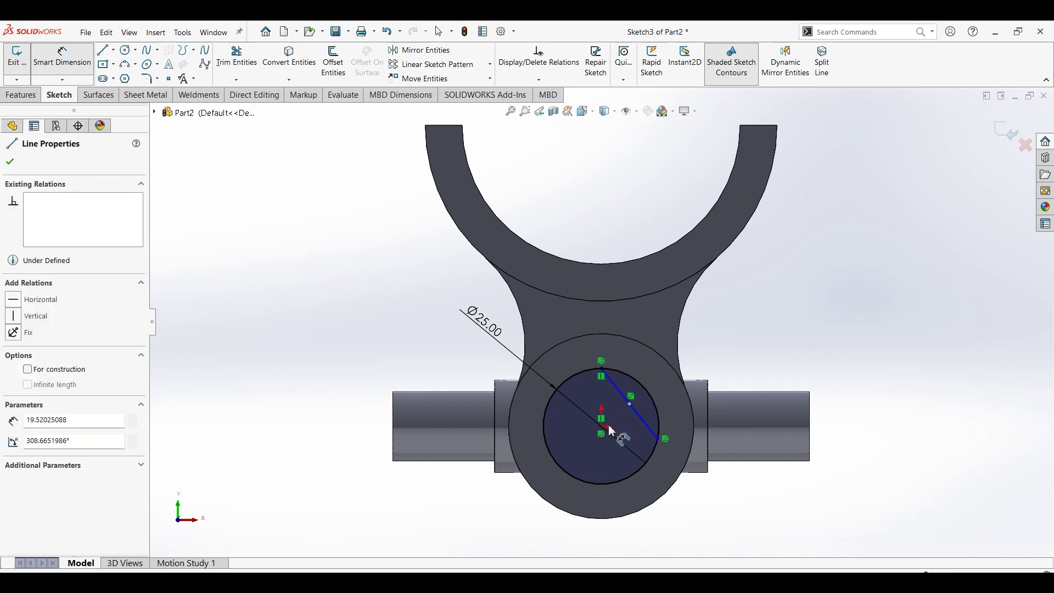
left_click(603, 428)
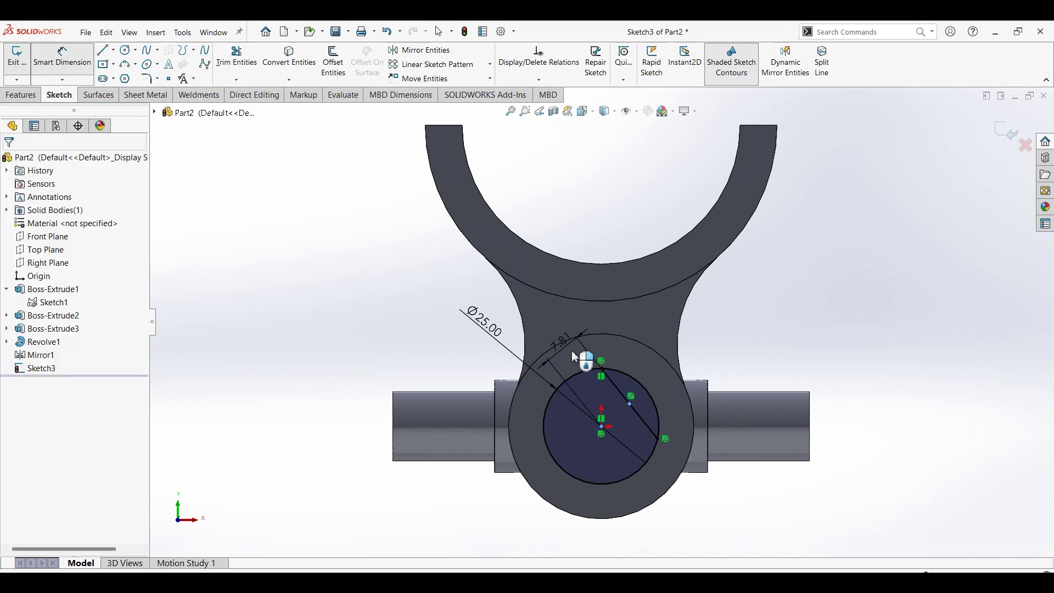
left_click(571, 354)
type("8")
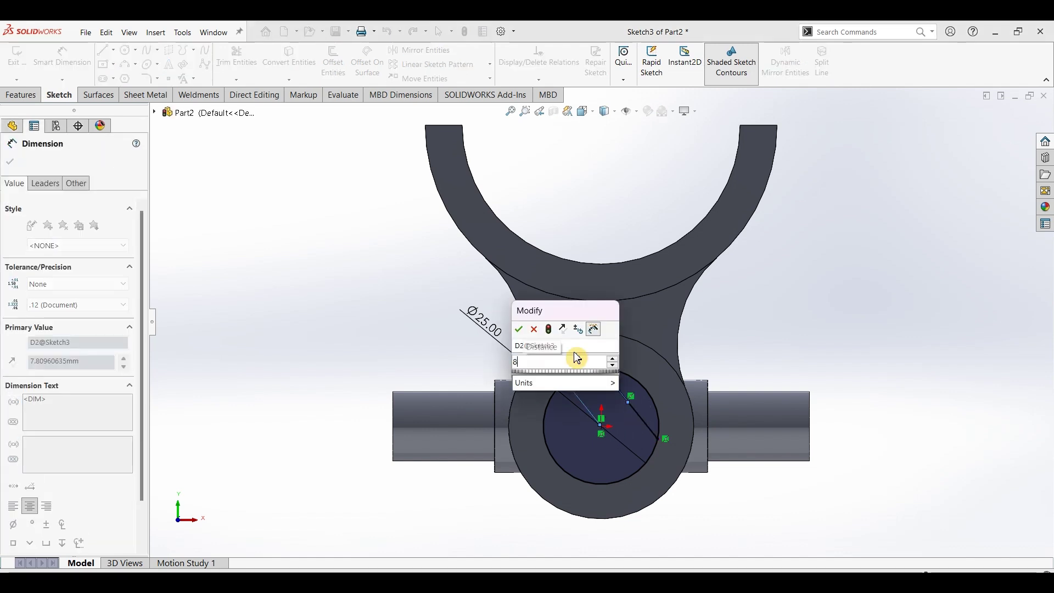
key("Return")
key("Escape")
Trim away the short arc of the 25 mm circle outside the chord, leaving a D-shaped profile
left_click(237, 58)
left_click(646, 372)
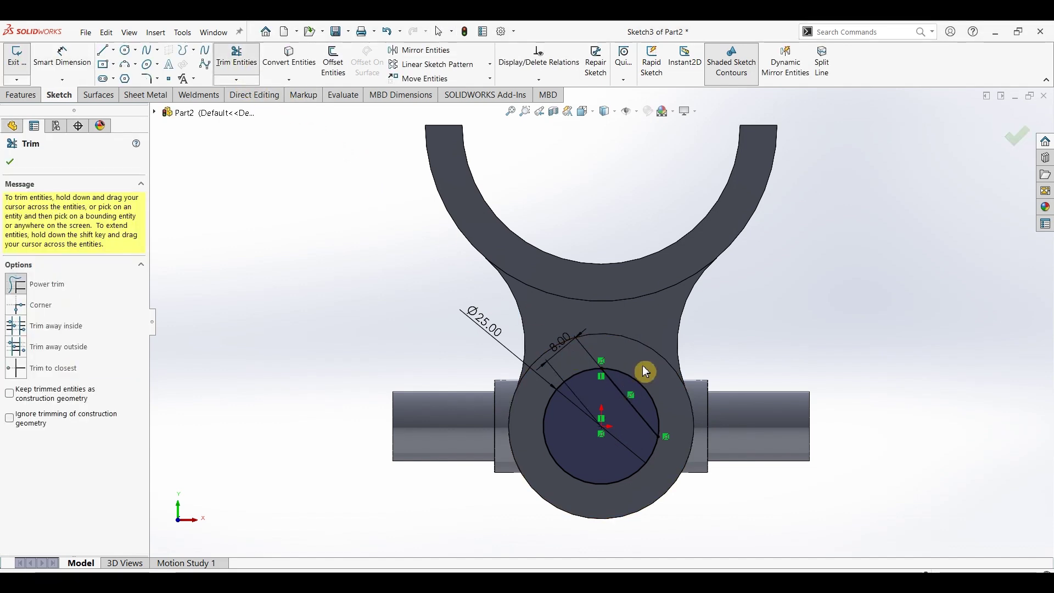
left_click(646, 391)
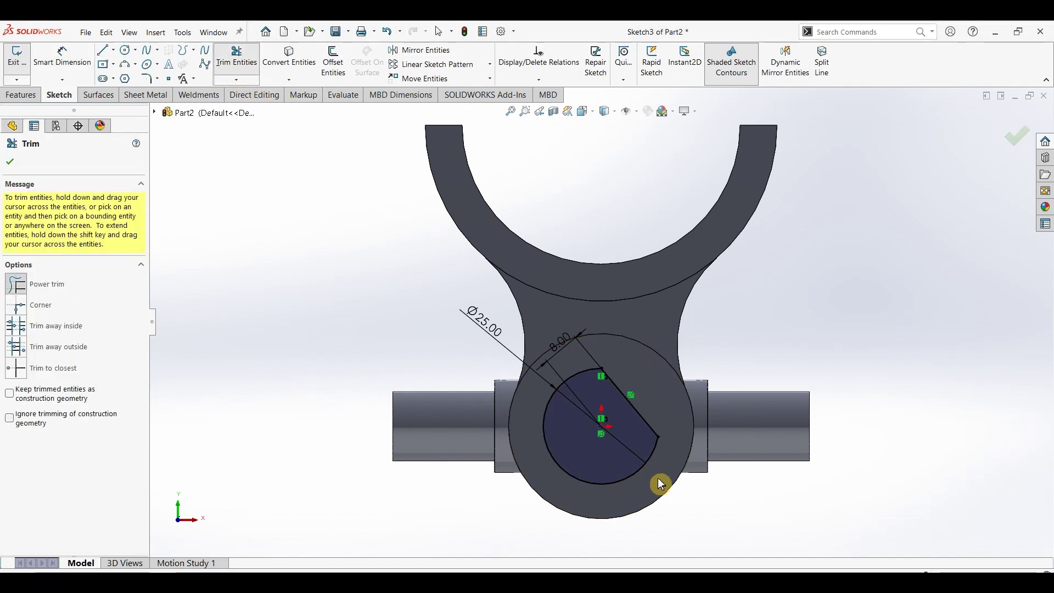
Cut the D-shaped profile through the hub with an Extruded Cut using the Up To Next end condition
left_click(21, 95)
left_click(190, 61)
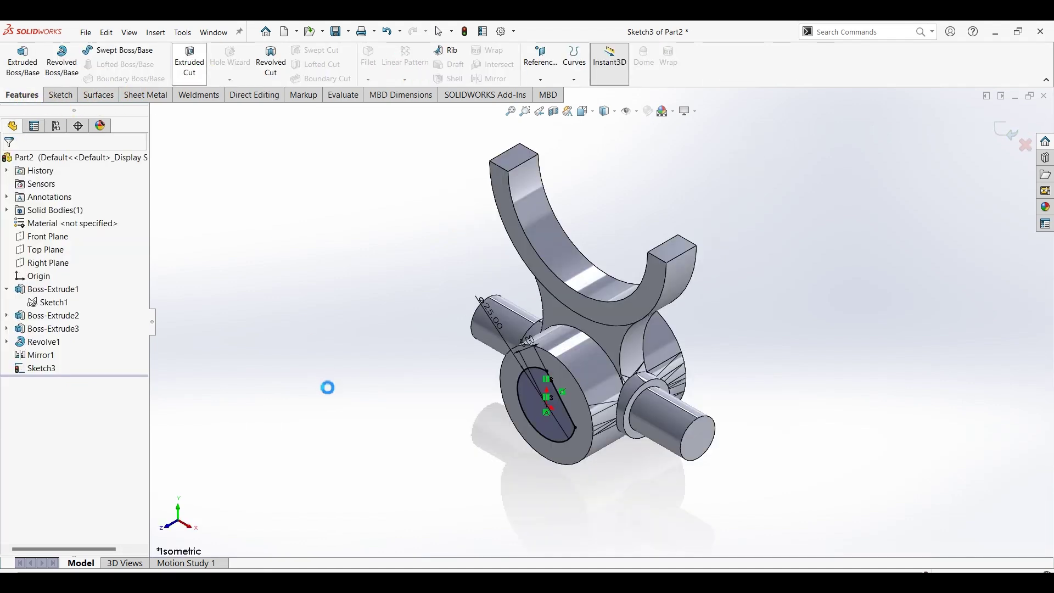
left_click(70, 238)
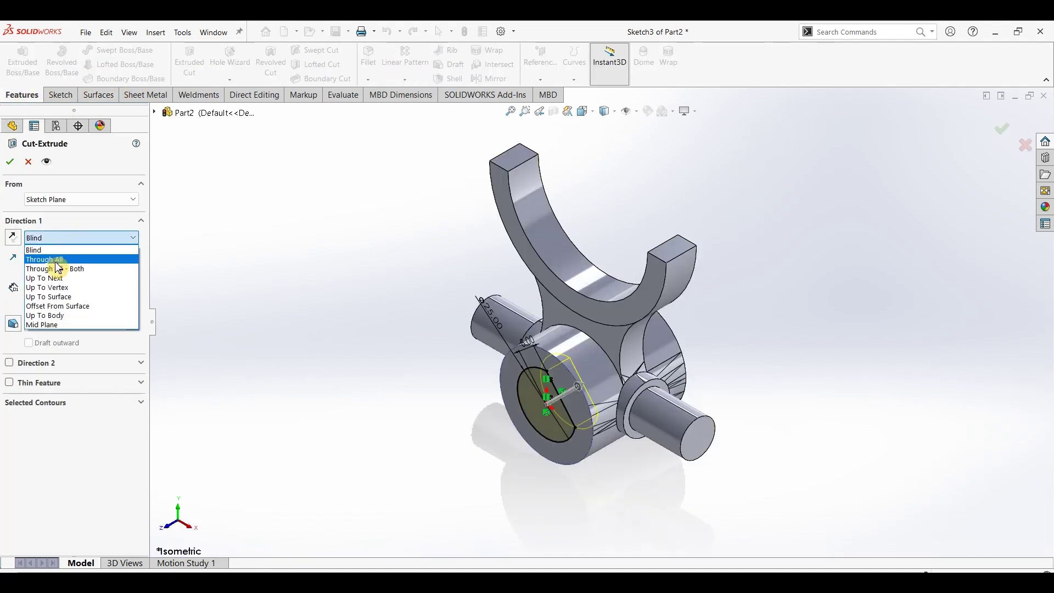
left_click(50, 278)
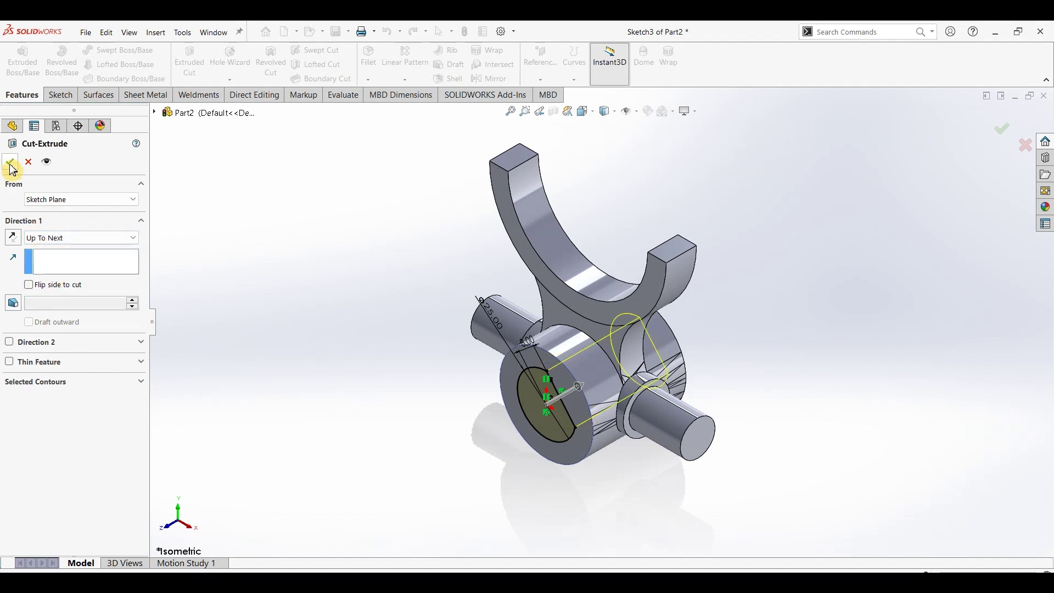
key("Return")
Chamfer the outer end edges of both pins by 1 mm at 45 degrees
mouse_move(783, 336)
middle_mouse_down()
mouse_move(832, 282)
mouse_move(797, 308)
mouse_move(801, 333)
middle_mouse_up()
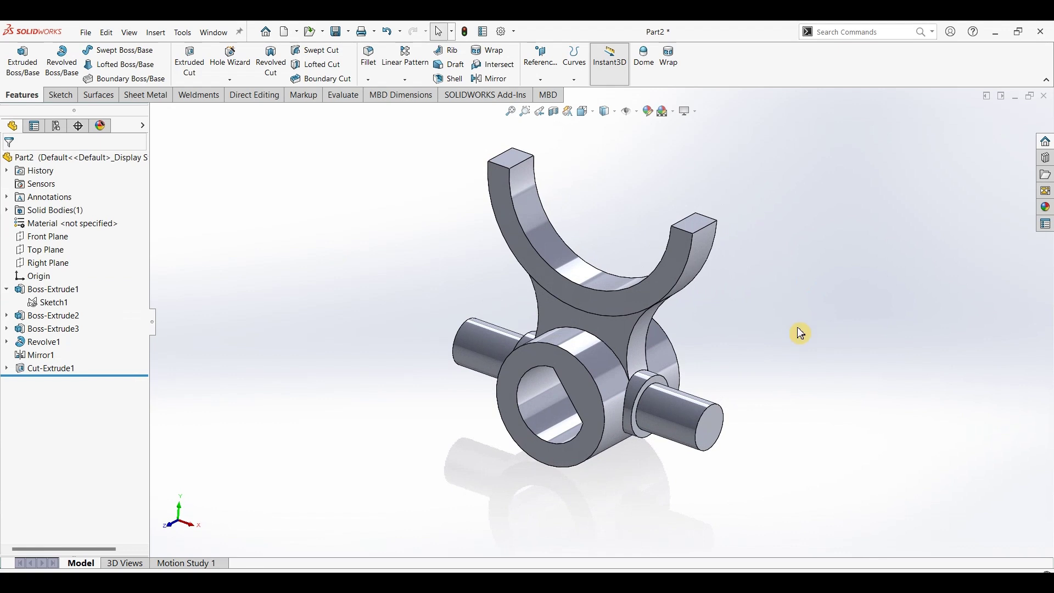
left_click(370, 82)
left_click(388, 106)
left_click(719, 411)
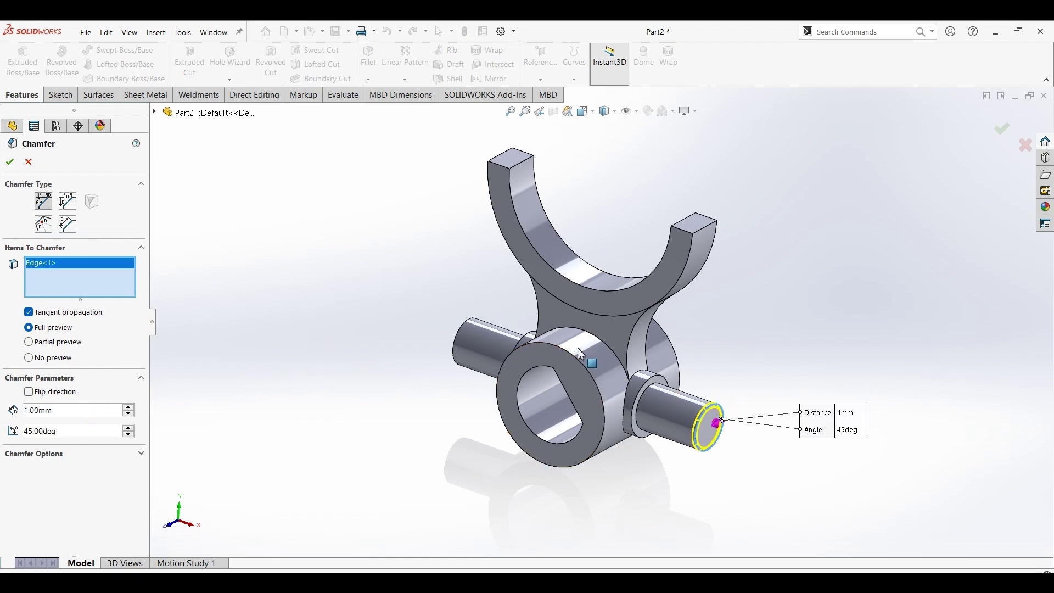
left_click(467, 329)
left_click(15, 166)
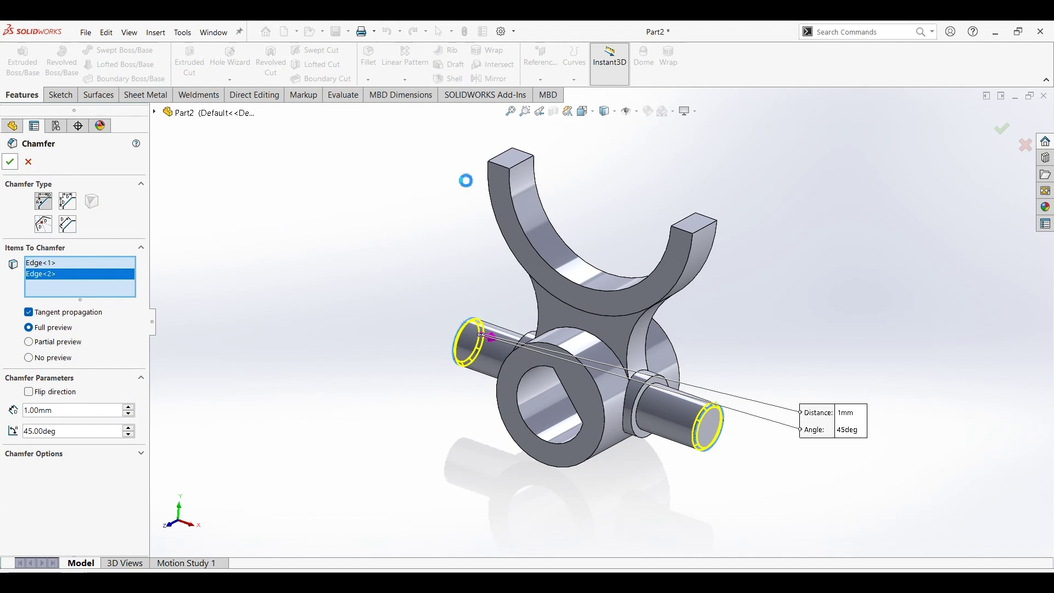
Apply the polished steel appearance to the part and set the scene to Plain White
key("ctrl+7")
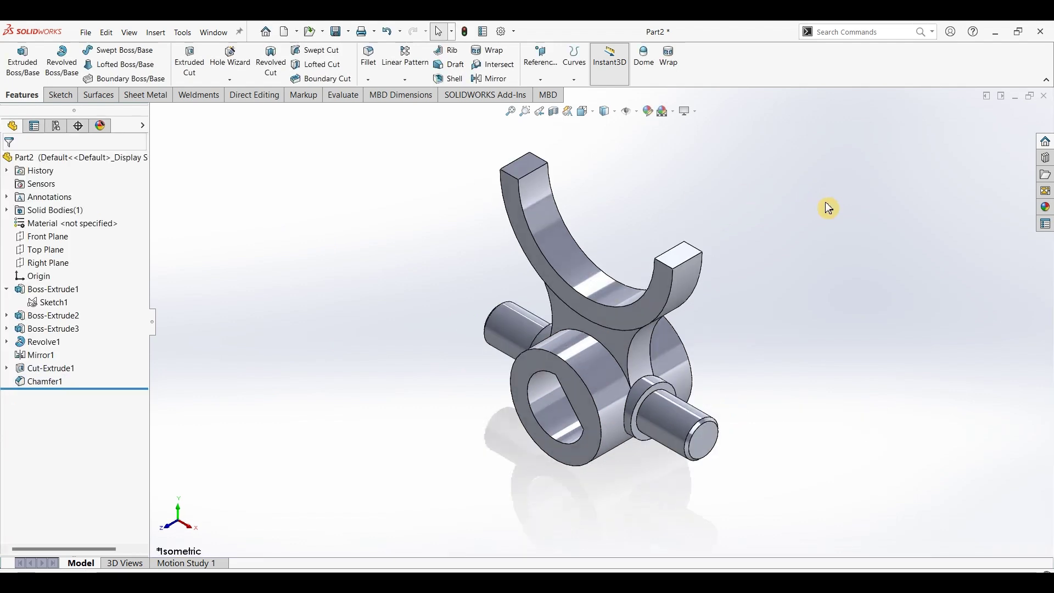
left_click(1046, 207)
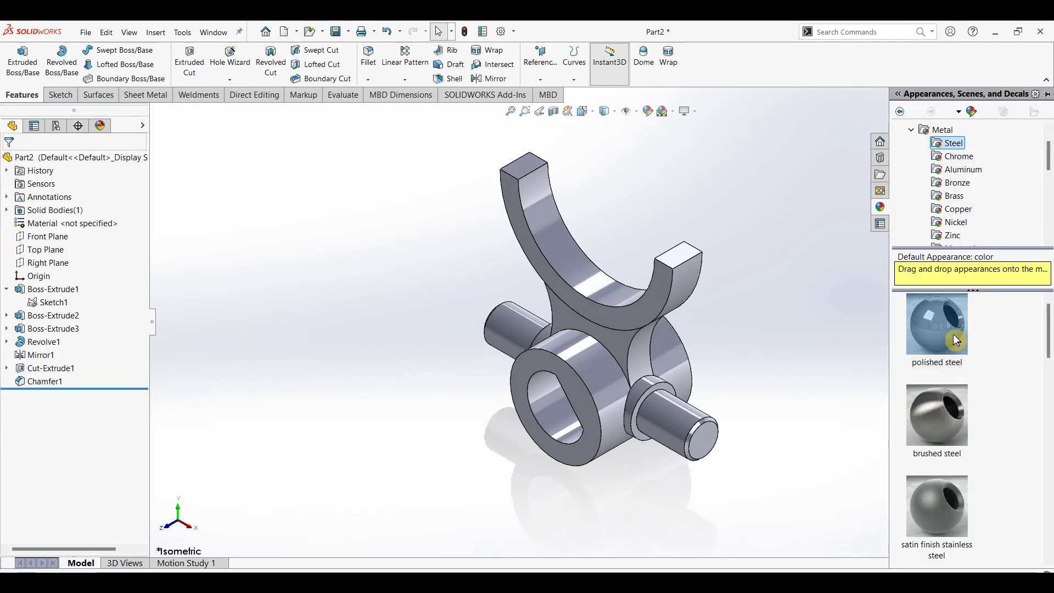
double_click(937, 324)
left_click(683, 112)
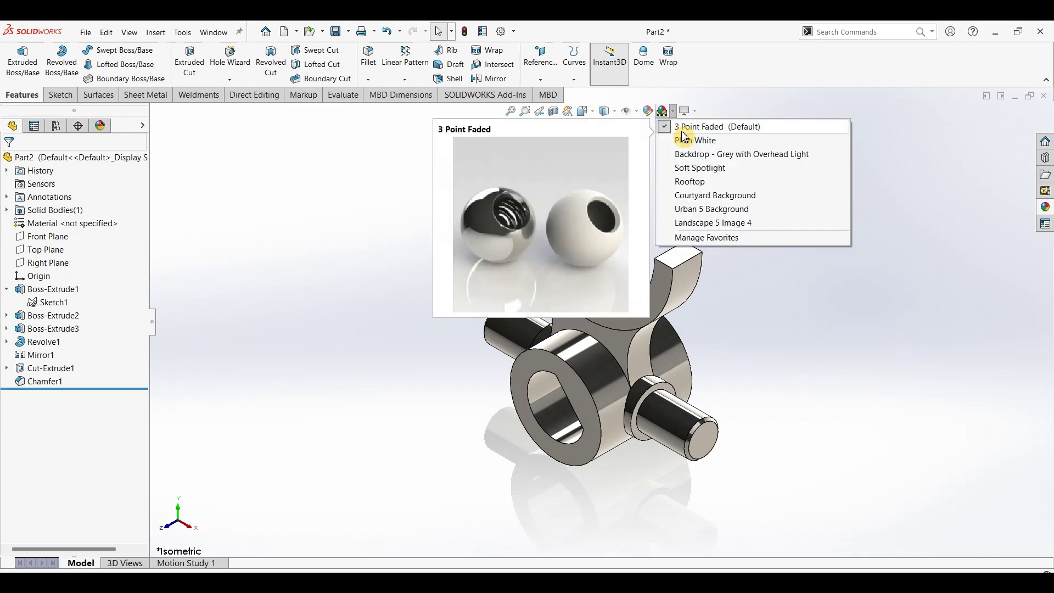
left_click(692, 138)
mouse_move(831, 268)
middle_mouse_down()
mouse_move(845, 242)
mouse_move(848, 258)
middle_mouse_up()
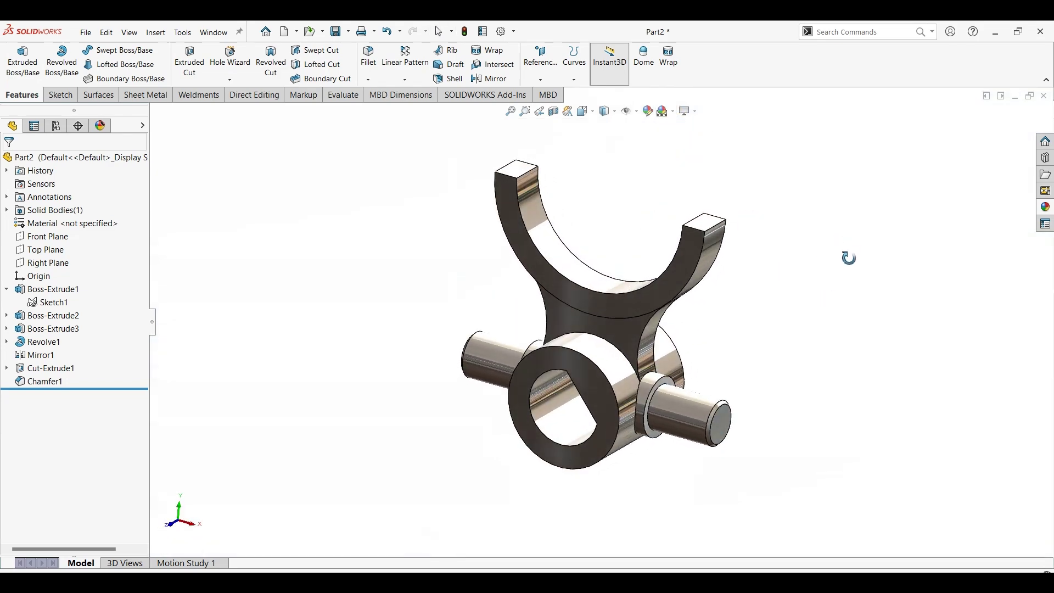
middle_click_drag(848, 257, 850, 266)
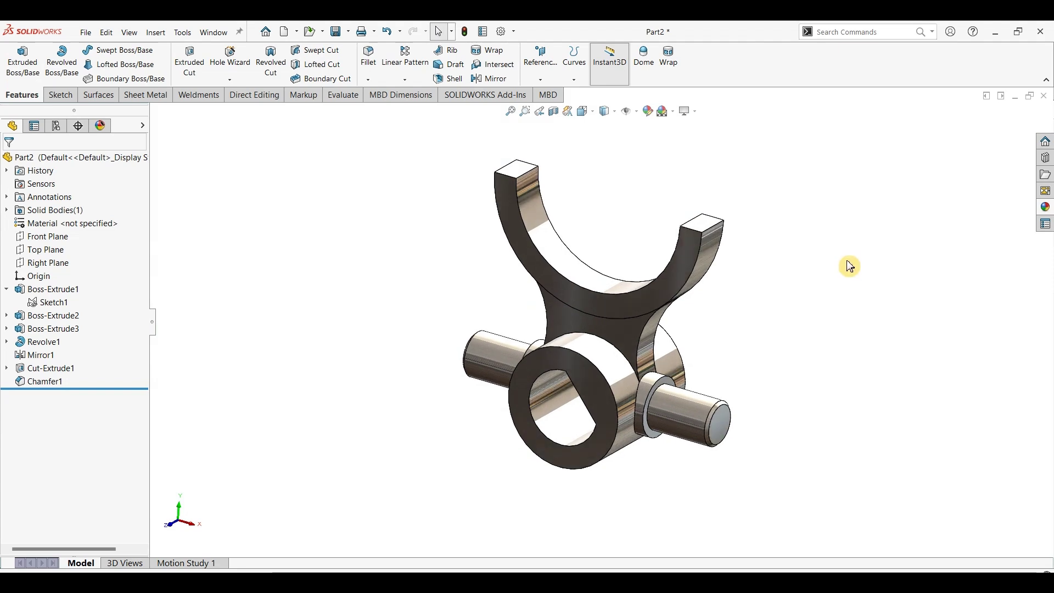